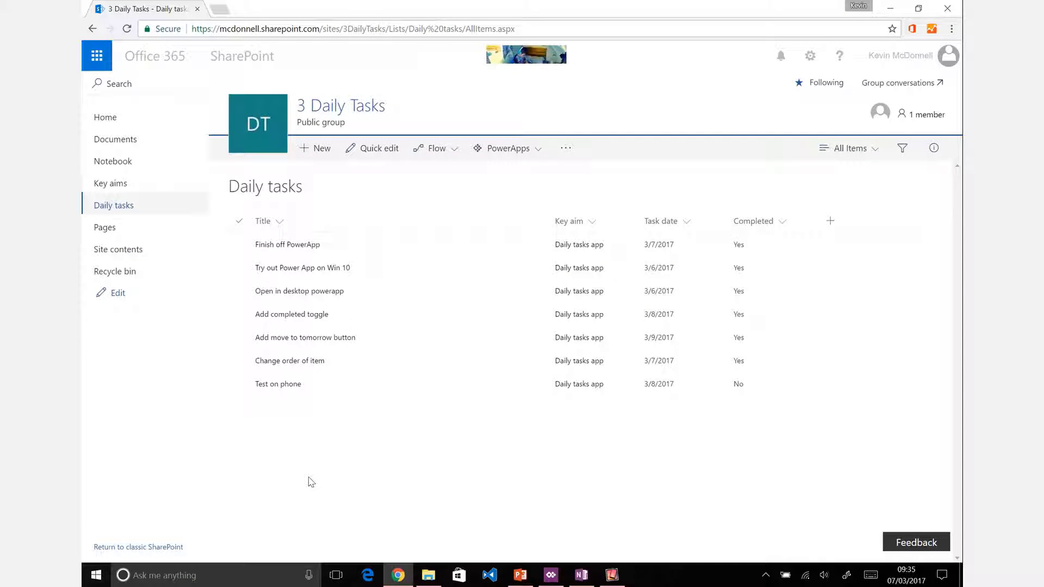
- Launch Microsoft Flow from SharePoint's Office 365 app launcher
{"action": "left_click", "coordinate": [98, 56]}
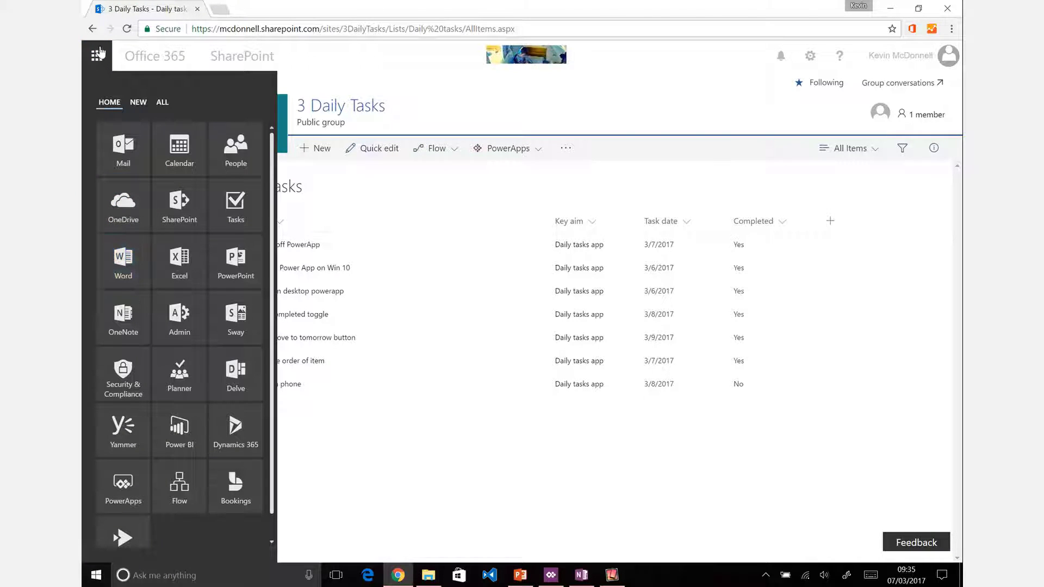
{"action": "left_click", "coordinate": [184, 493]}
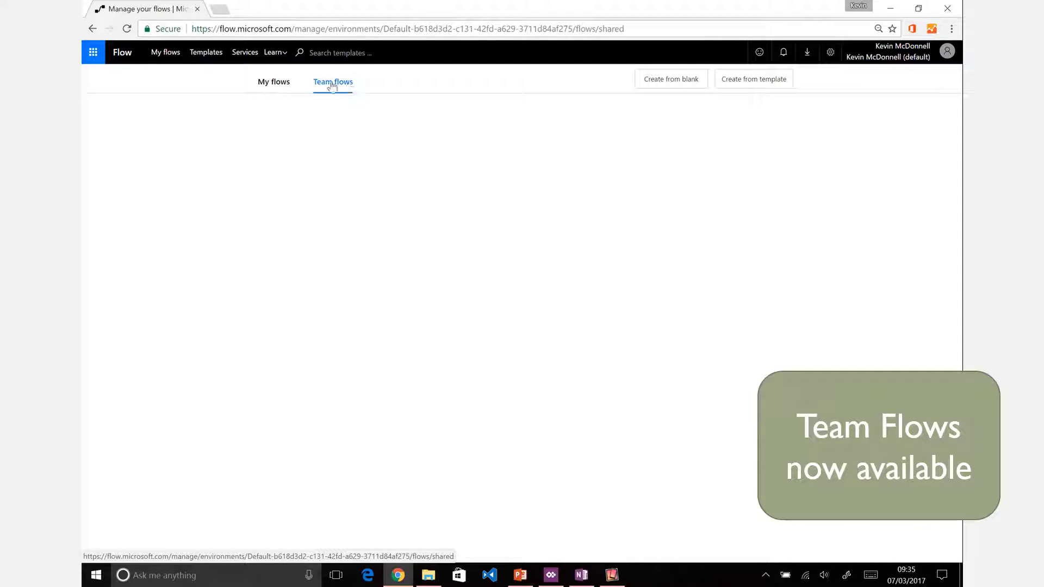
- Under My flows, start a new flow from blank
{"action": "left_click", "coordinate": [276, 87]}
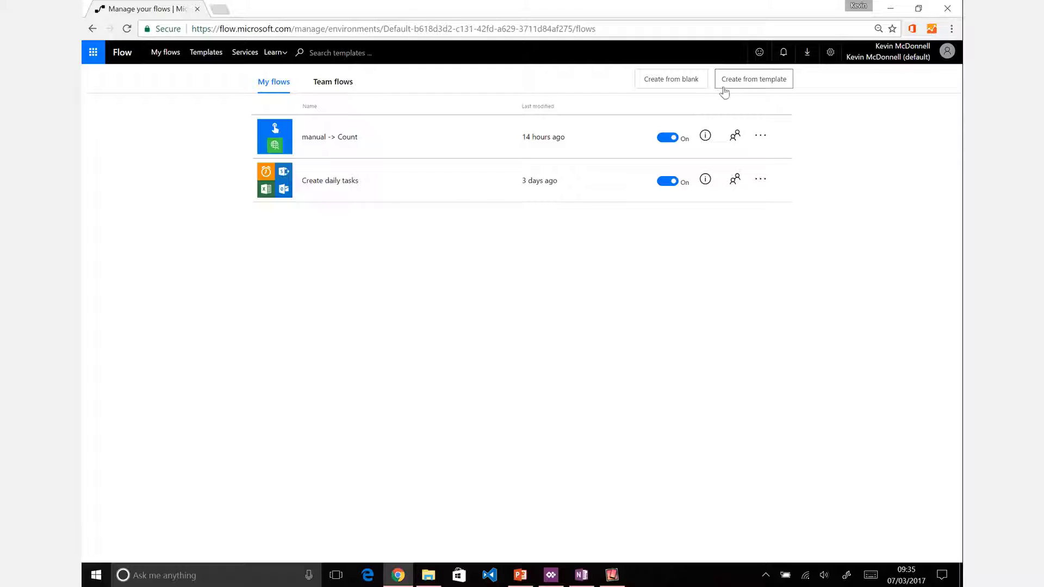
{"action": "left_click", "coordinate": [686, 86]}
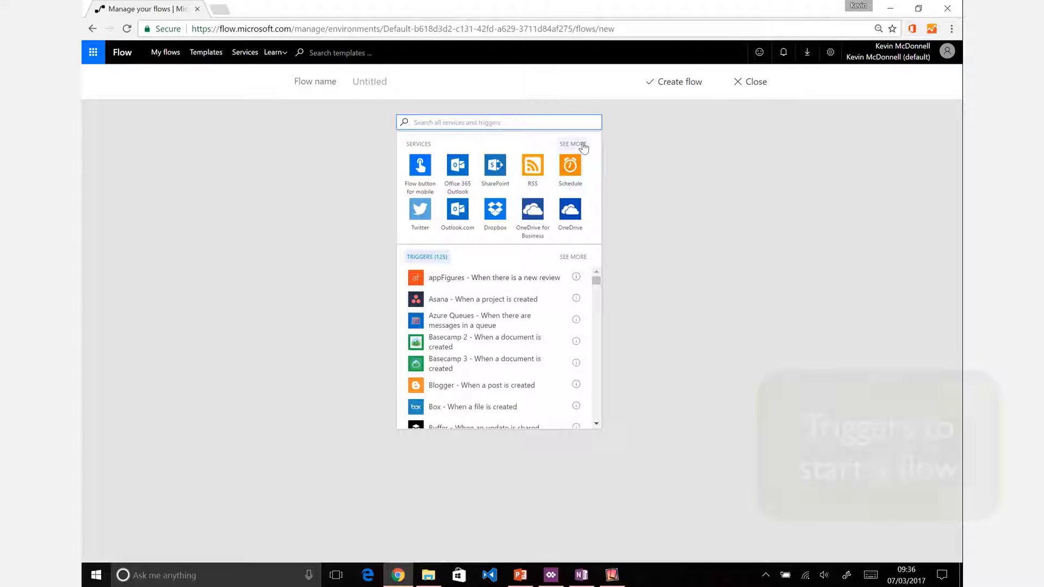
- Browse the full services list and pick Schedule to see its Recurrence trigger
{"action": "left_click", "coordinate": [583, 145]}
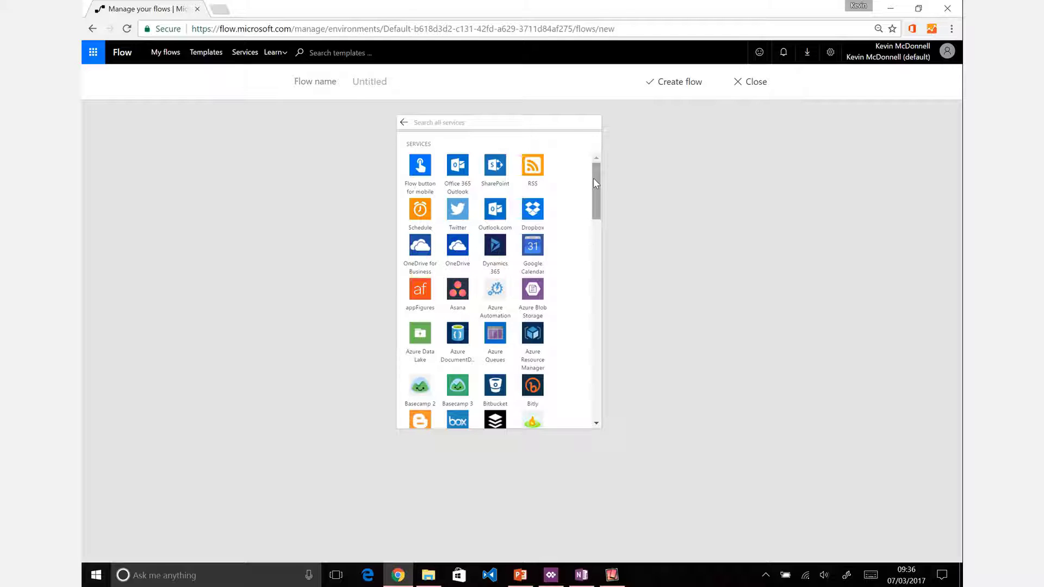
{"action": "left_click_drag", "start_coordinate": [594, 179], "coordinate": [592, 228]}
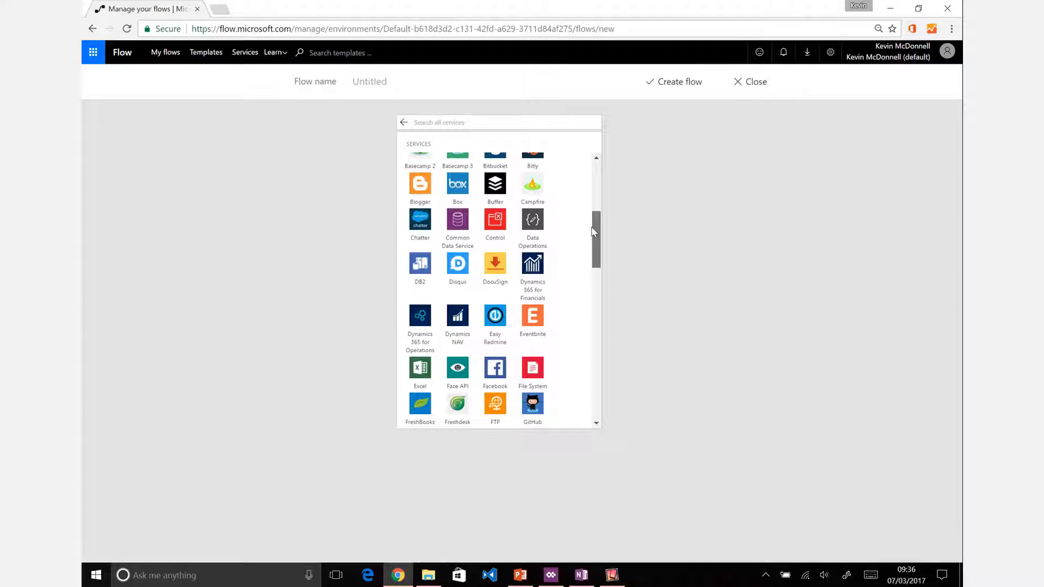
{"action": "left_click_drag", "start_coordinate": [594, 231], "coordinate": [587, 356]}
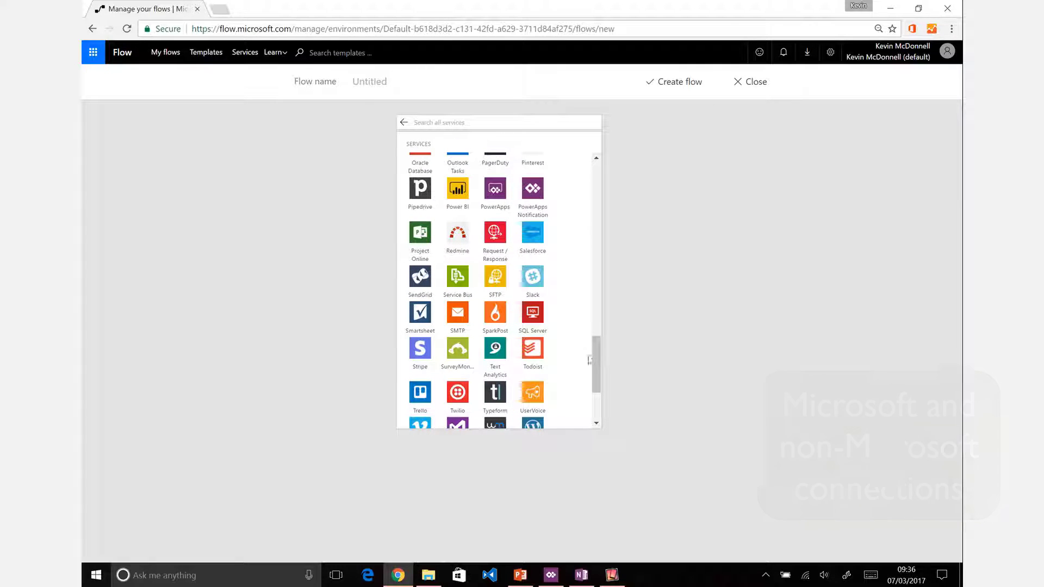
{"action": "left_click_drag", "start_coordinate": [594, 361], "coordinate": [594, 402]}
{"action": "left_click", "coordinate": [590, 197]}
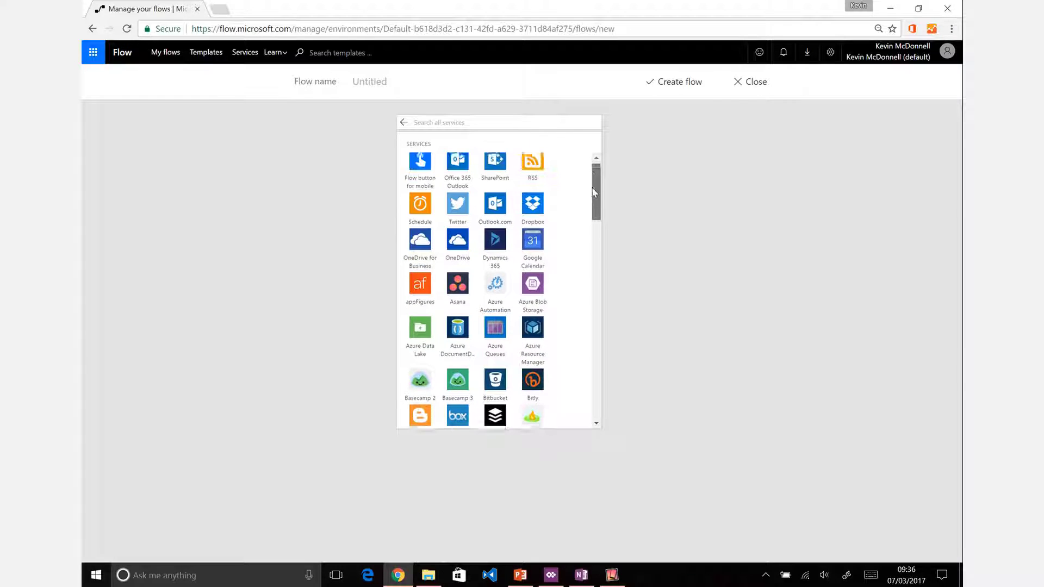
{"action": "left_click", "coordinate": [420, 210]}
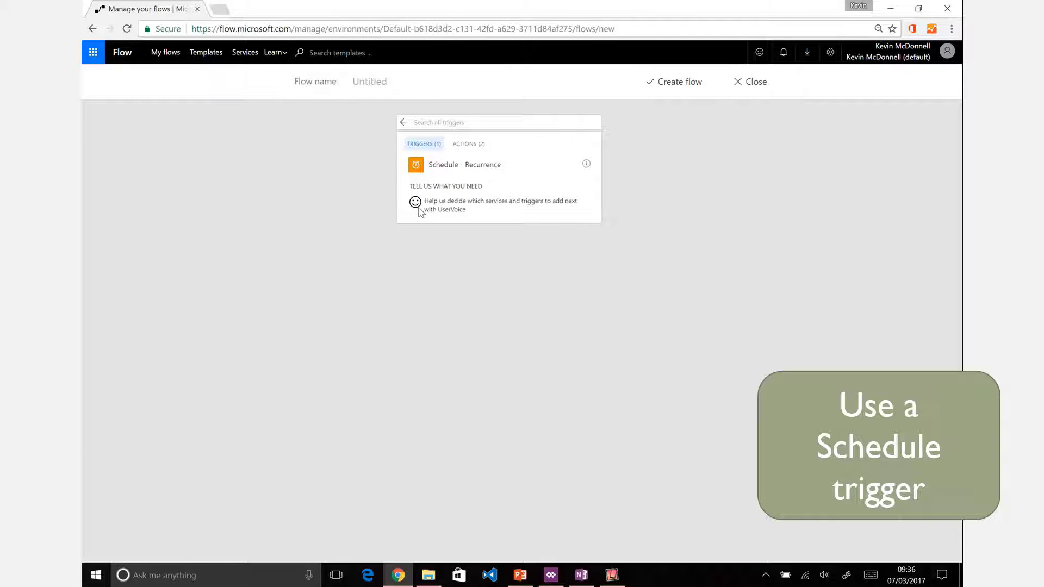
- Add the Schedule – Recurrence trigger with frequency set to Day
{"action": "left_click", "coordinate": [474, 173]}
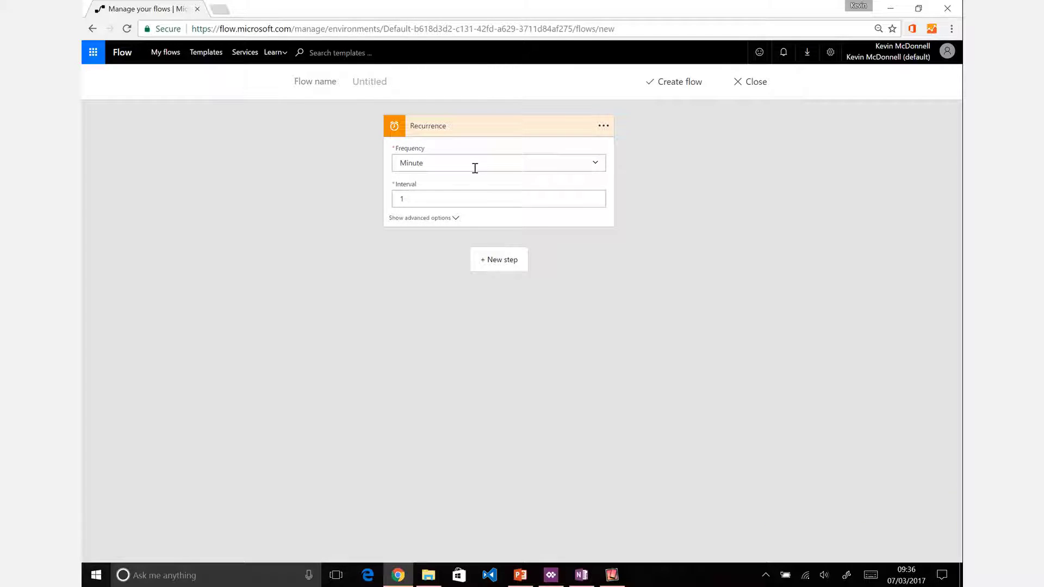
{"action": "left_click", "coordinate": [597, 166]}
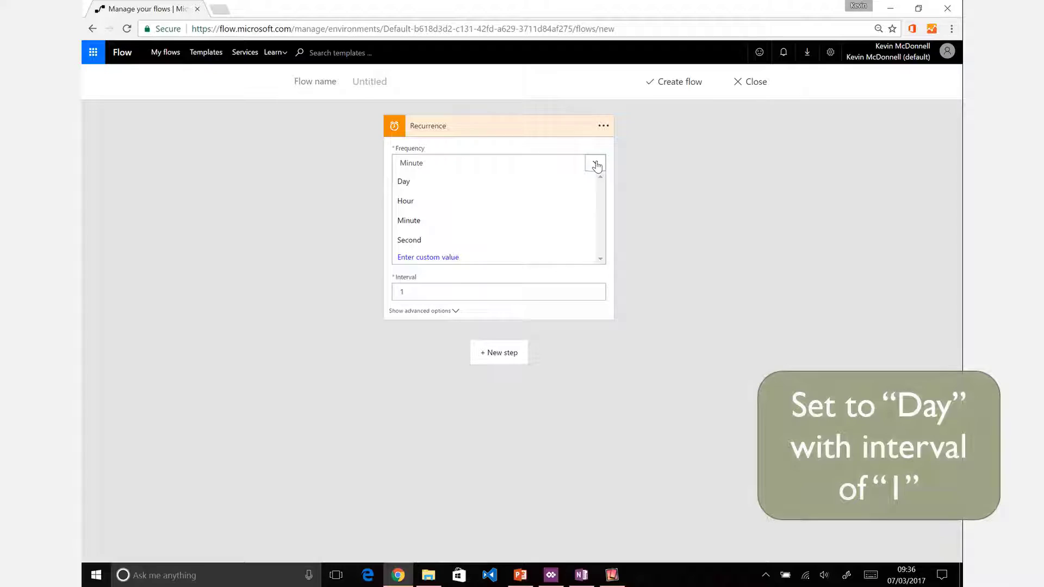
{"action": "left_click", "coordinate": [479, 186]}
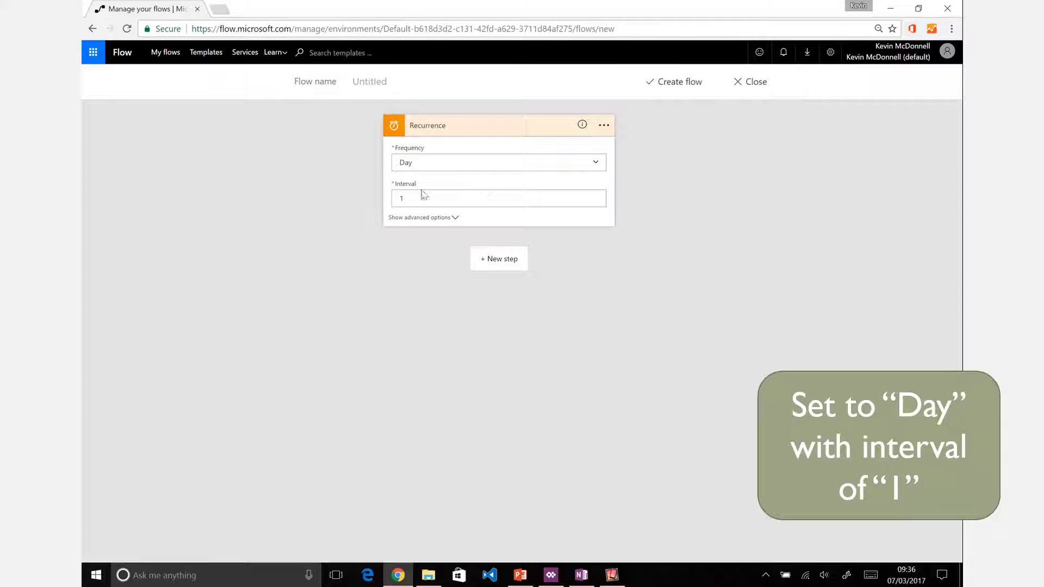
- Set time zone to UTC+00:00 Dublin, Edinburgh, Lisbon, London and start time 08 Mar 2017 08:00:00
{"action": "left_click", "coordinate": [454, 219]}
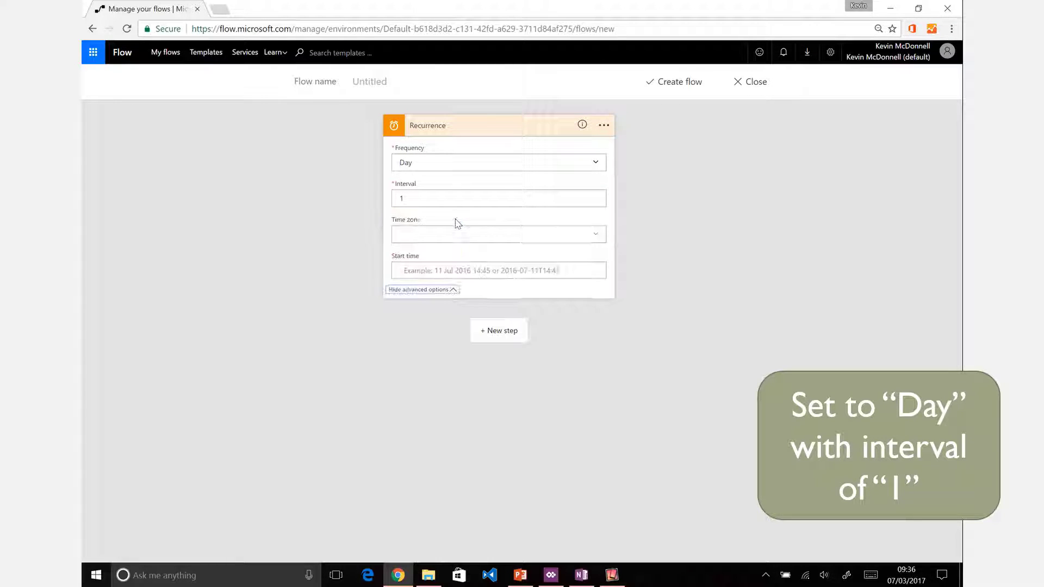
{"action": "left_click", "coordinate": [595, 236]}
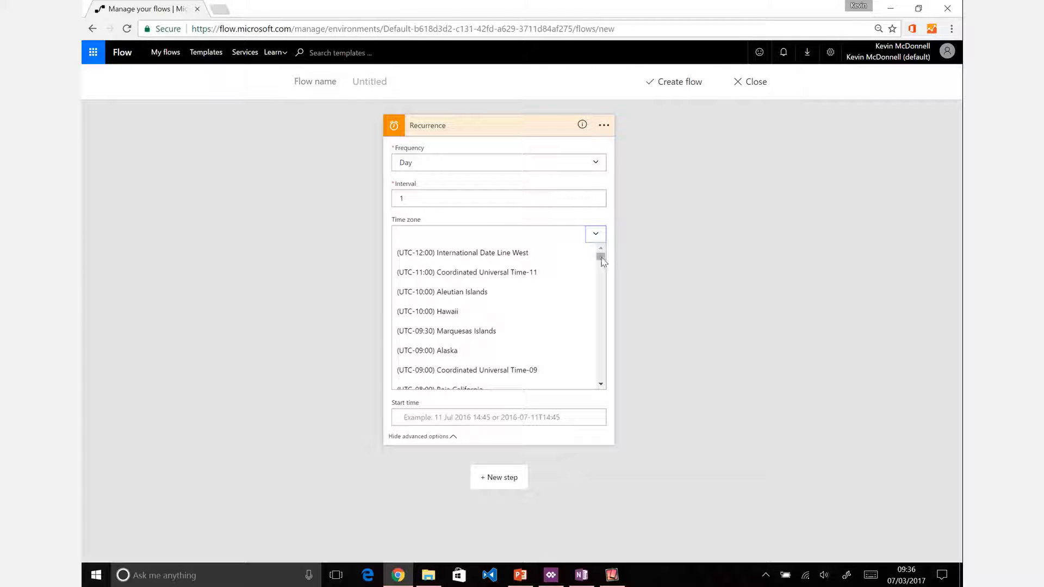
{"action": "left_click_drag", "start_coordinate": [602, 267], "coordinate": [607, 307]}
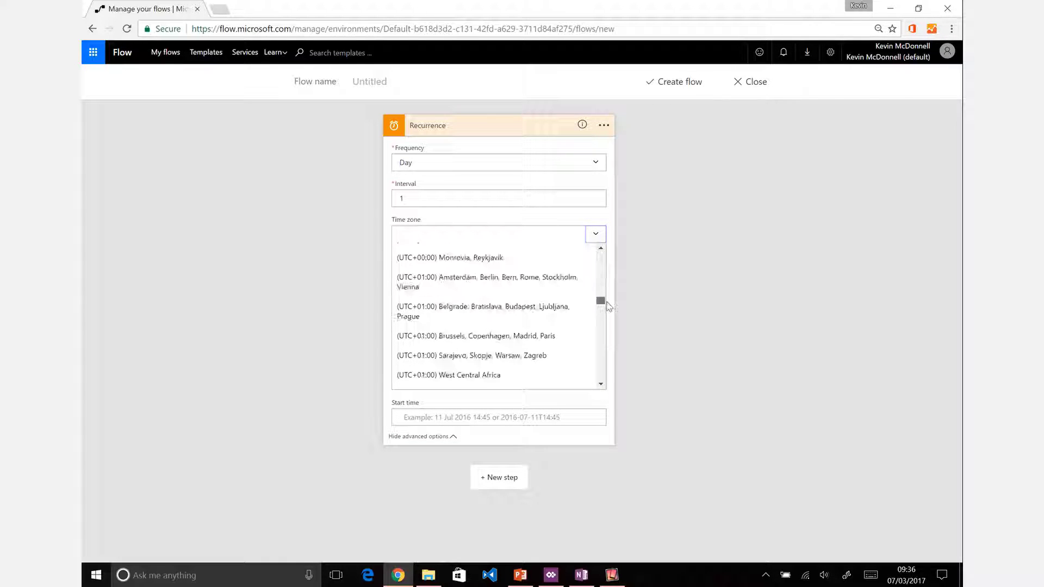
{"action": "left_click", "coordinate": [601, 248]}
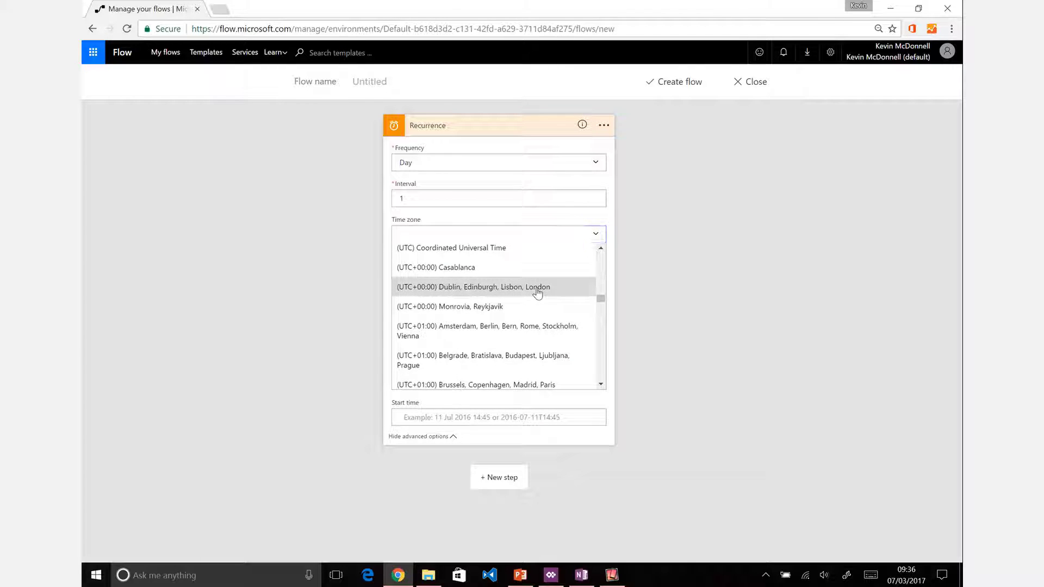
{"action": "left_click", "coordinate": [537, 289]}
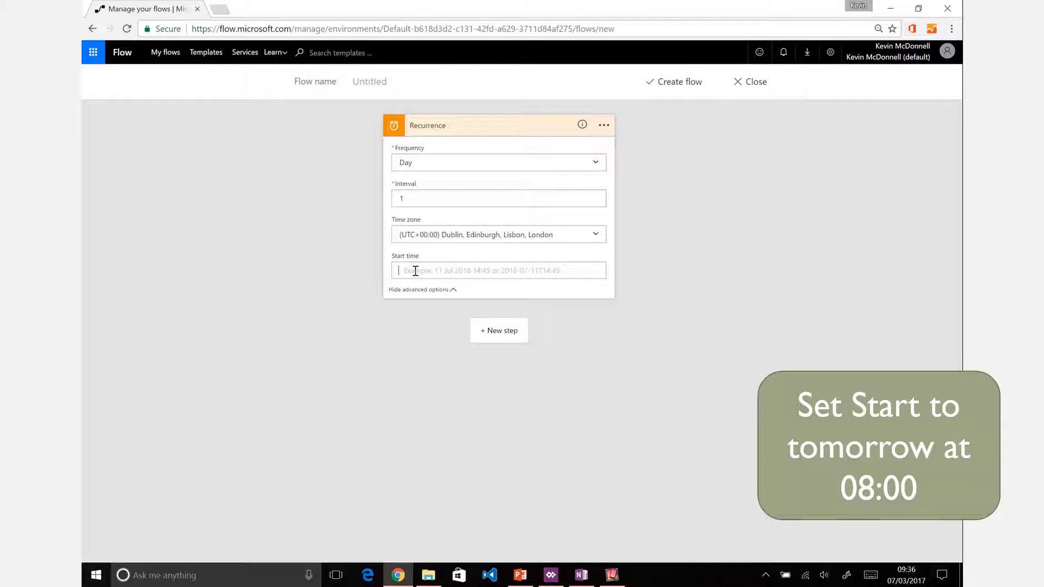
{"action": "type", "text": "08 Mar 20"}
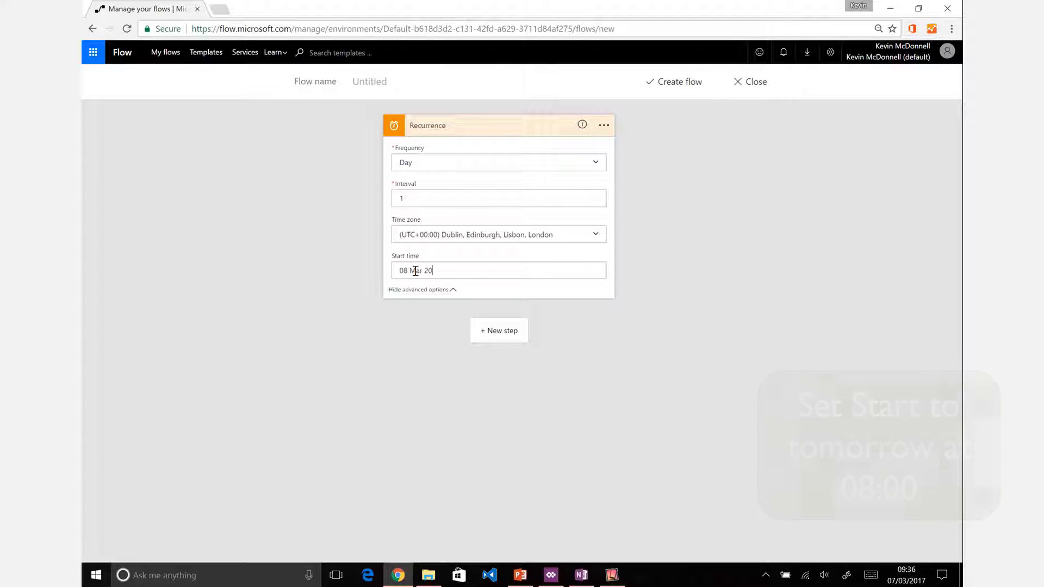
{"action": "type", "text": "17 08:00"}
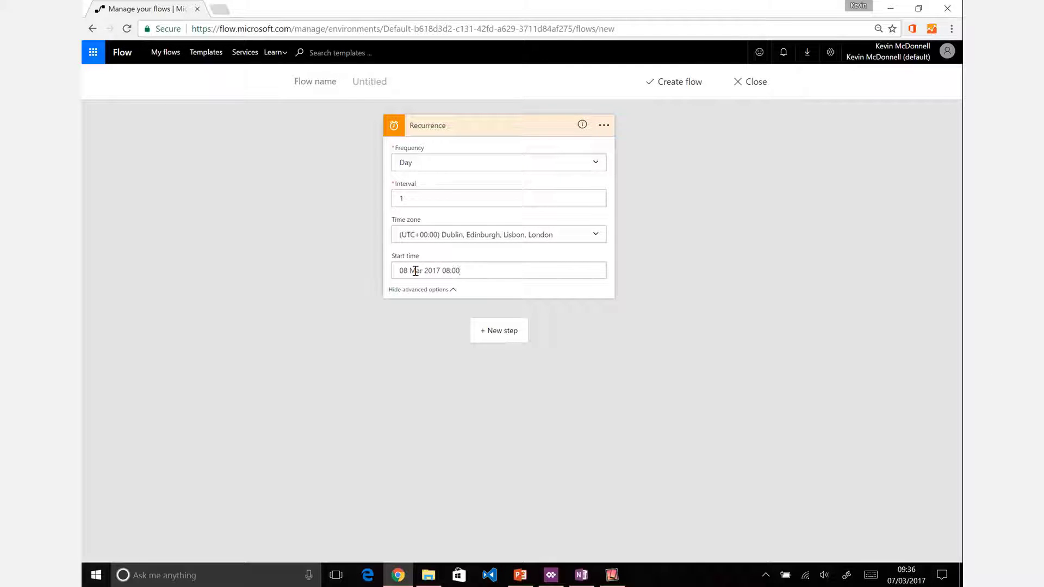
{"action": "type", "text": ":00"}
- Add a Notifications 'Send me a mobile notification' action with text 'Don't forget your daily tasks'
{"action": "left_click", "coordinate": [498, 333]}
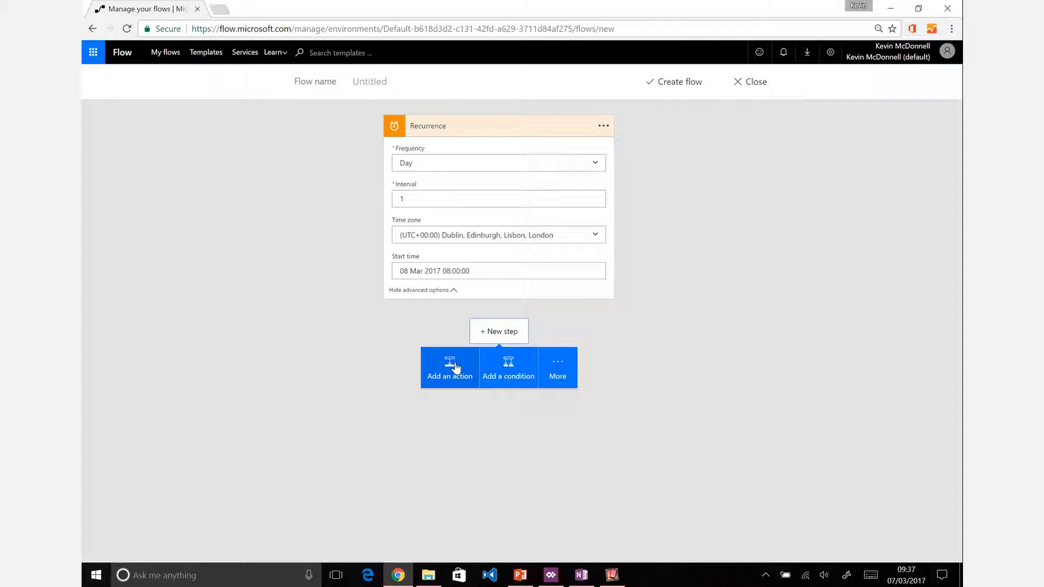
{"action": "left_click", "coordinate": [454, 367]}
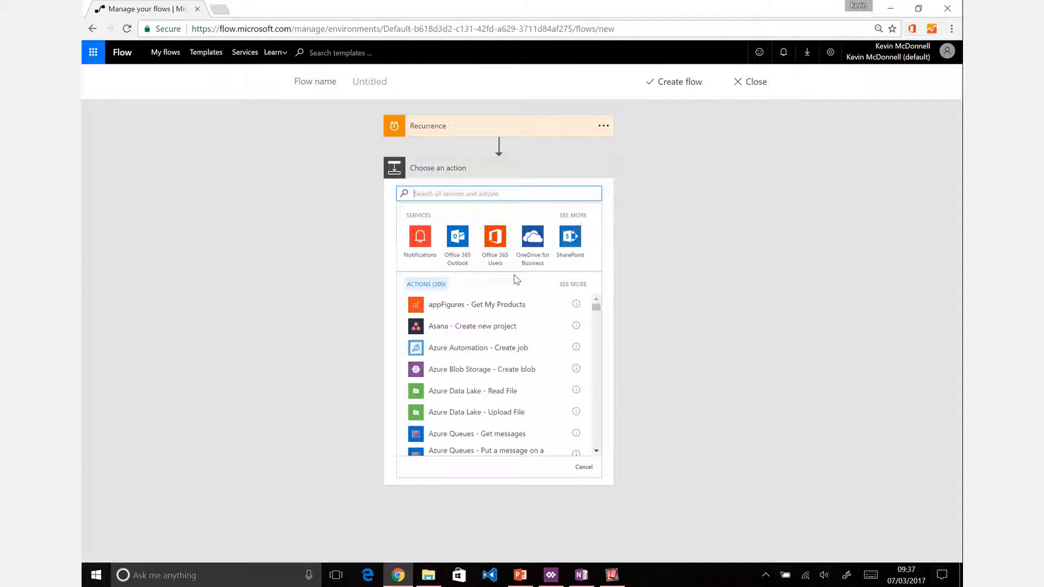
{"action": "left_click", "coordinate": [420, 242]}
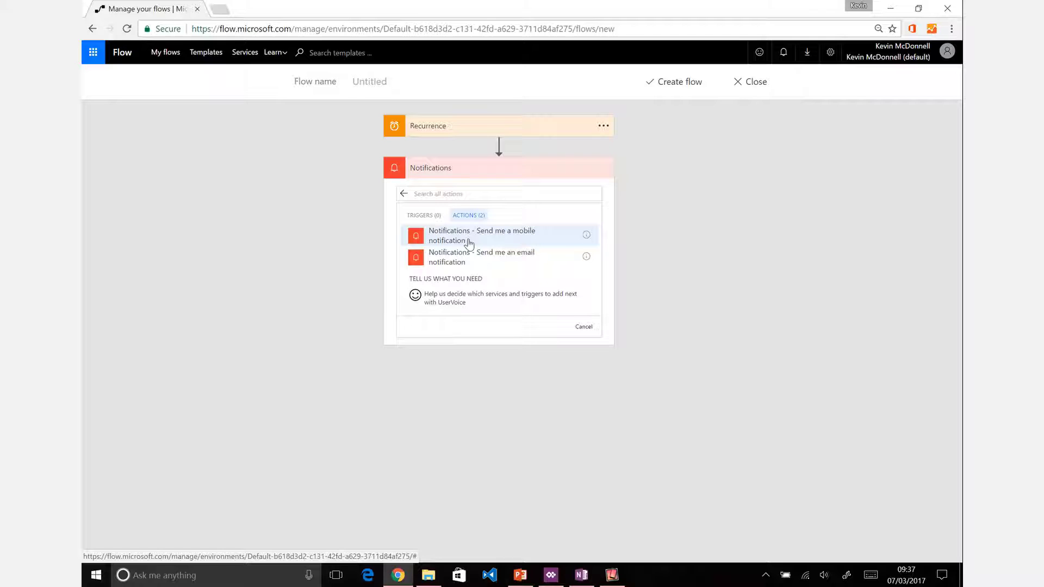
{"action": "left_click", "coordinate": [469, 243]}
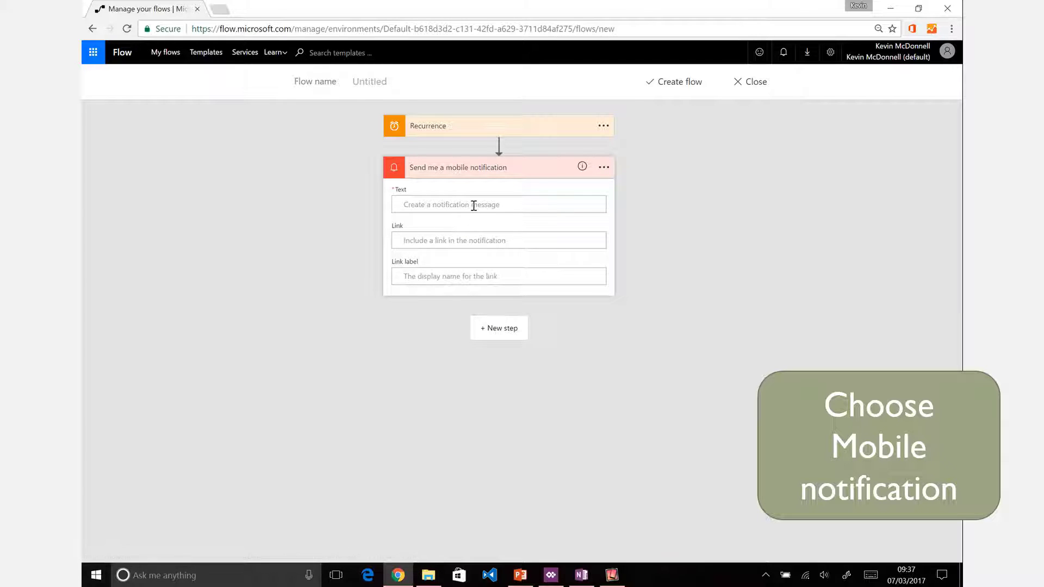
{"action": "left_click", "coordinate": [474, 205]}
{"action": "type", "text": "Don't forget your"}
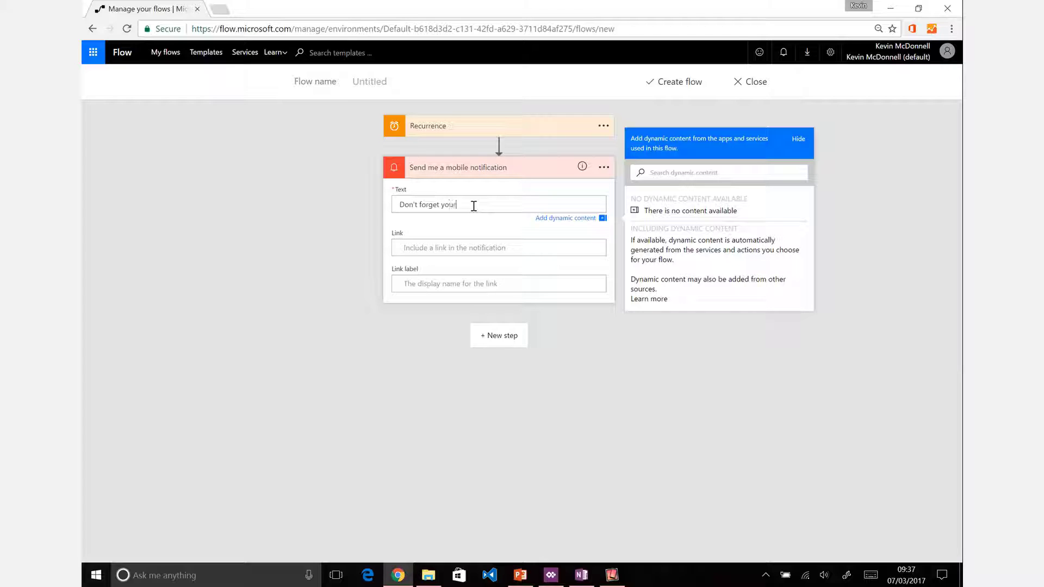
{"action": "type", "text": " daily tasks"}
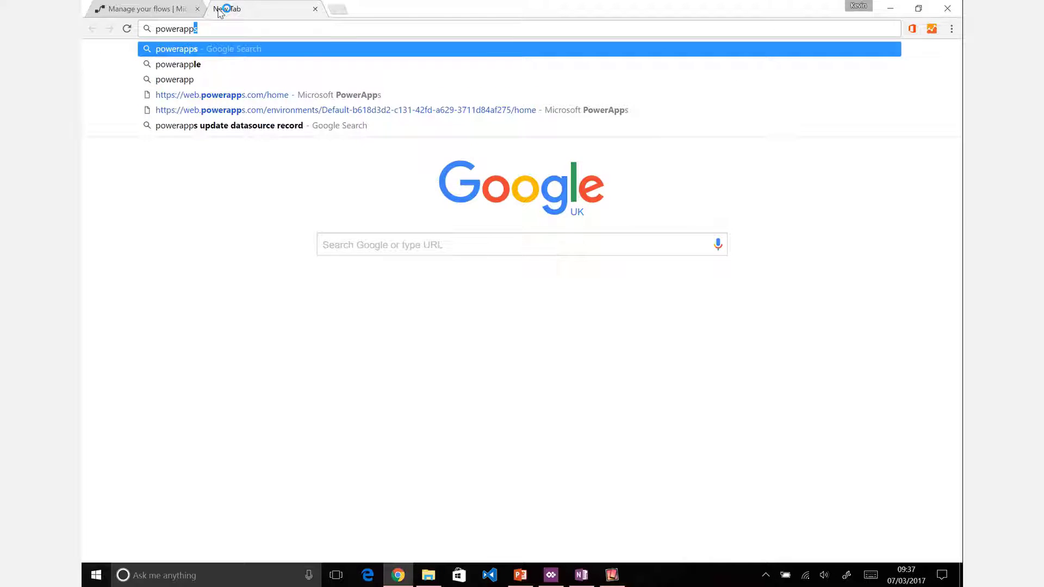
- In PowerApps, open the Daily tasks demo app's details and select its web link
{"action": "key", "text": "Down"}
{"action": "key", "text": "Down"}
{"action": "key", "text": "Down"}
{"action": "key", "text": "Return"}
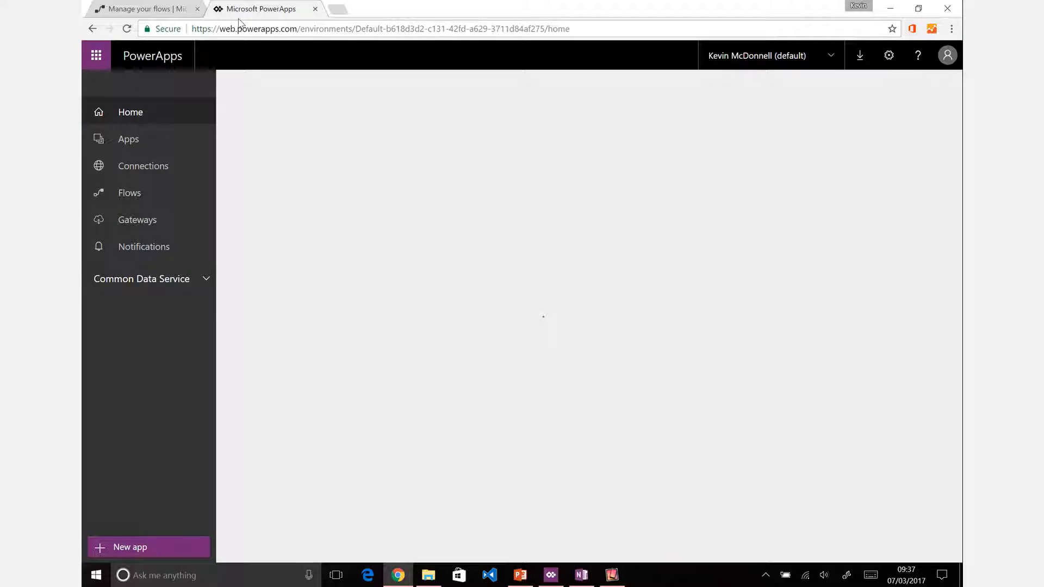
{"action": "left_click", "coordinate": [126, 141]}
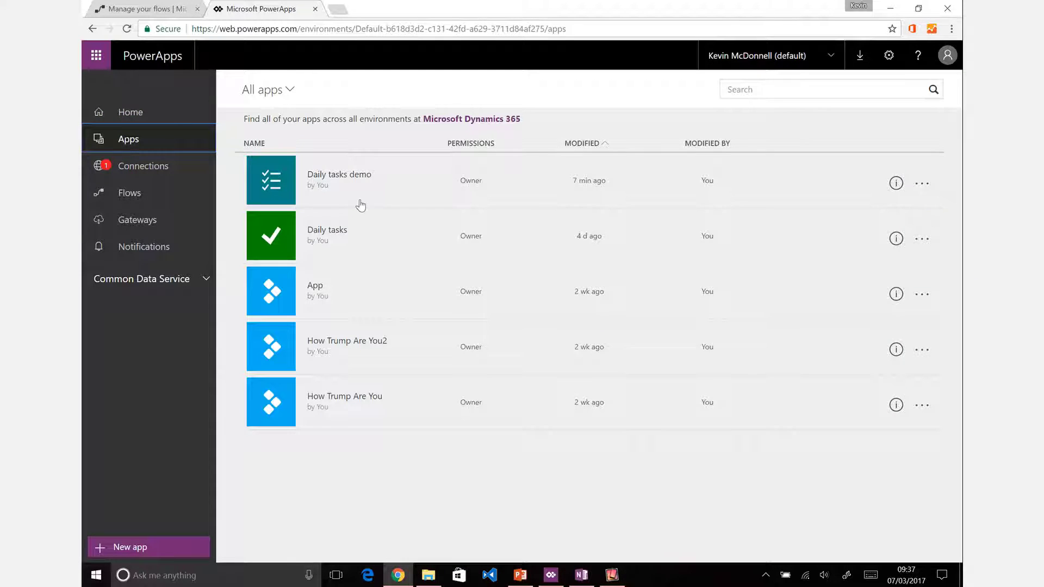
{"action": "left_click", "coordinate": [896, 184]}
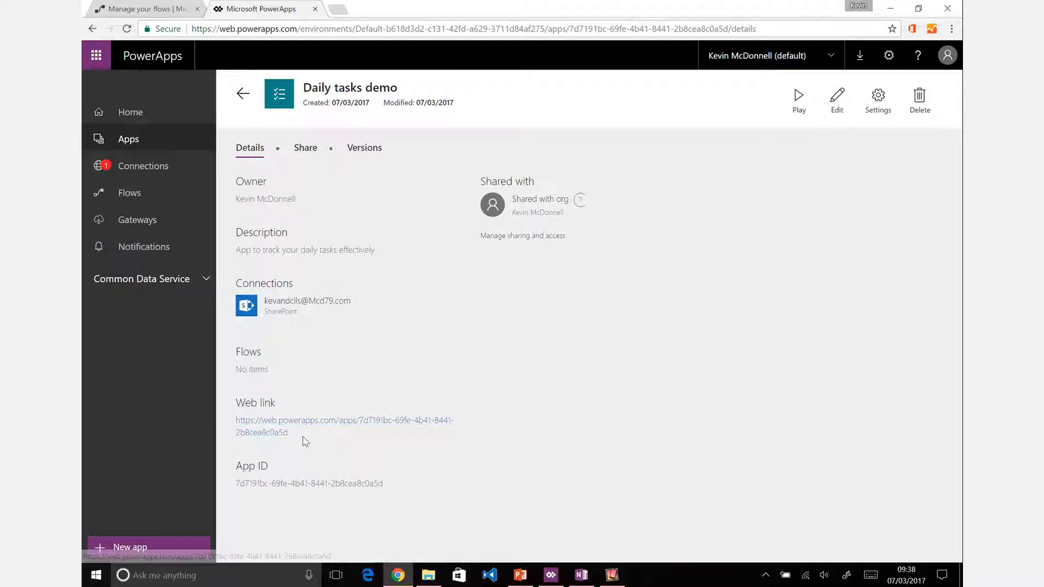
{"action": "left_click_drag", "start_coordinate": [289, 433], "coordinate": [237, 427]}
{"action": "key", "text": "ctrl+c"}
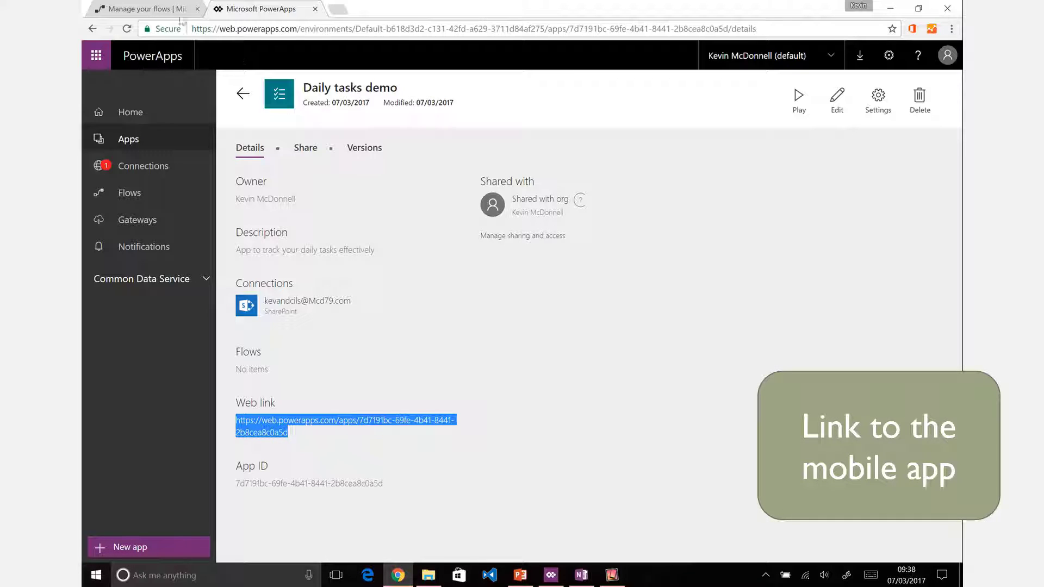
- Paste the app's web link as the notification Link, label it 'Open app', and create the flow
{"action": "left_click", "coordinate": [168, 10]}
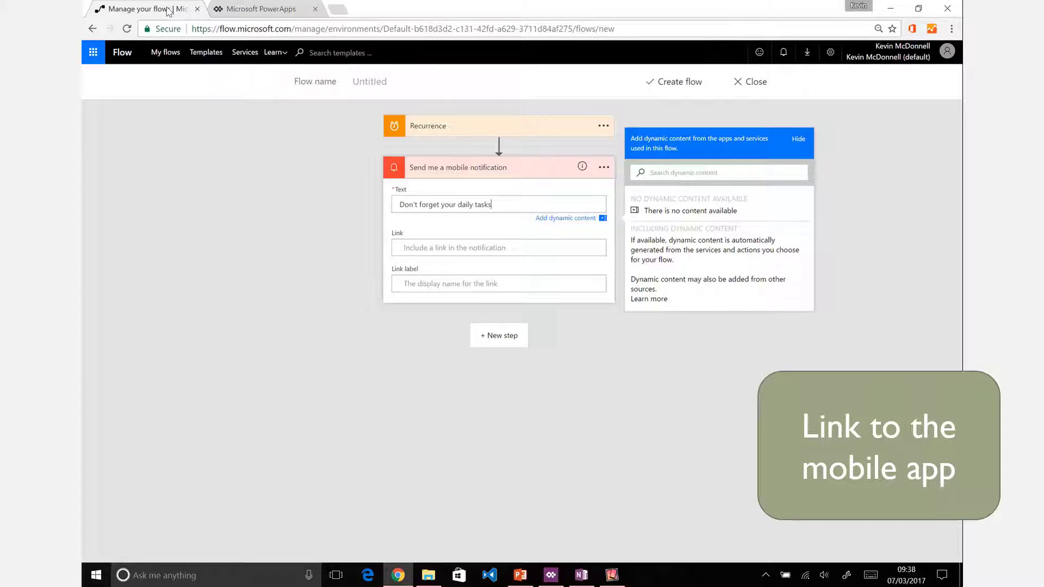
{"action": "right_click", "coordinate": [512, 249]}
{"action": "left_click", "coordinate": [460, 240]}
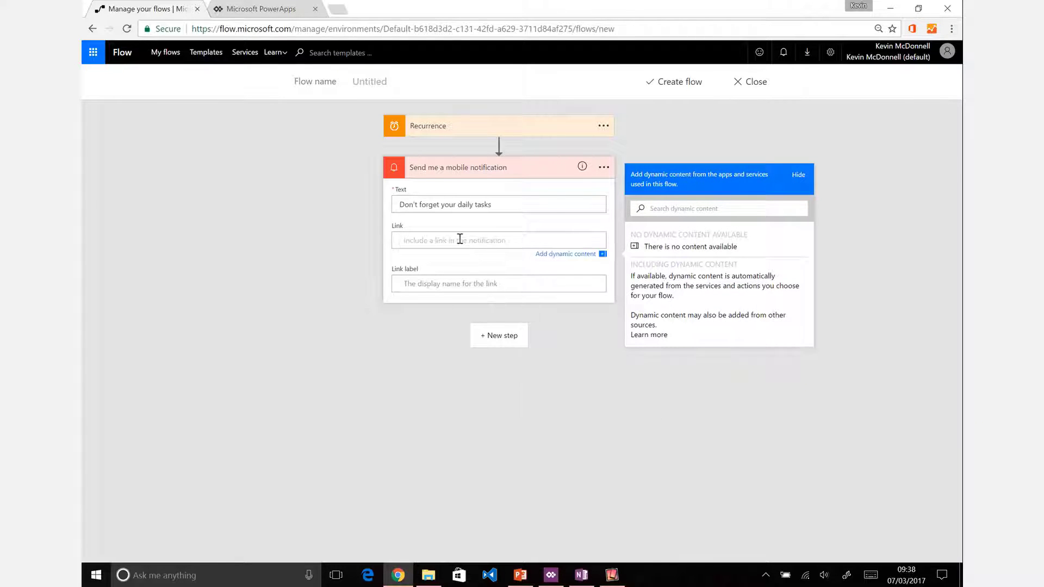
{"action": "key", "text": "ctrl+v"}
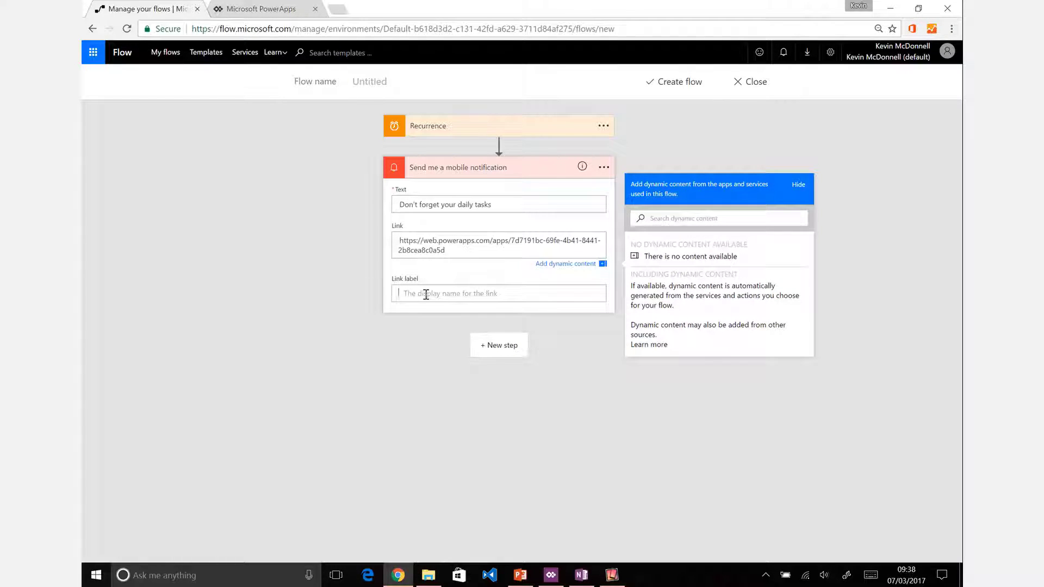
{"action": "left_click", "coordinate": [425, 294]}
{"action": "type", "text": "Open app"}
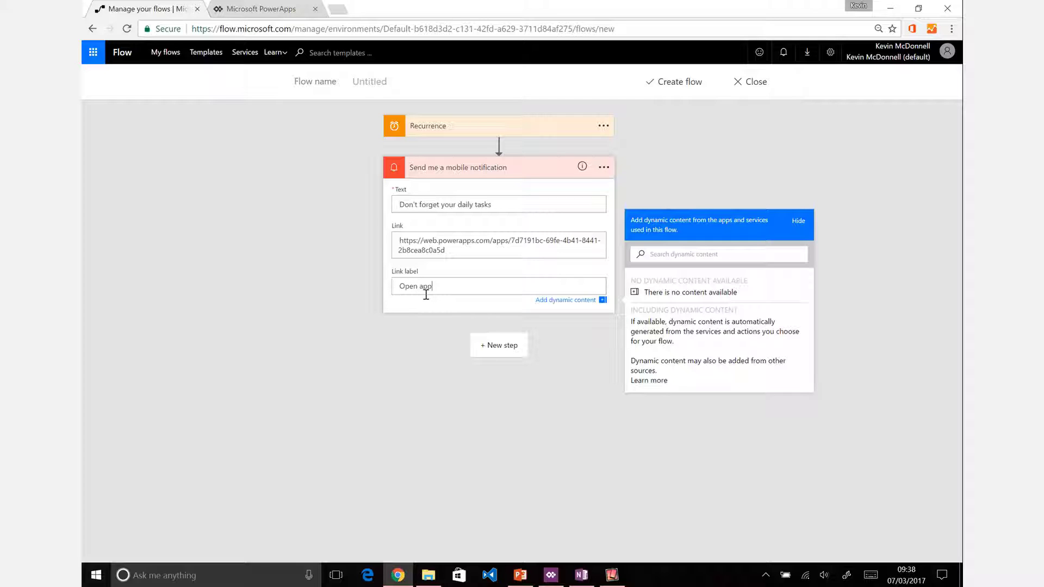
{"action": "left_click", "coordinate": [673, 83]}
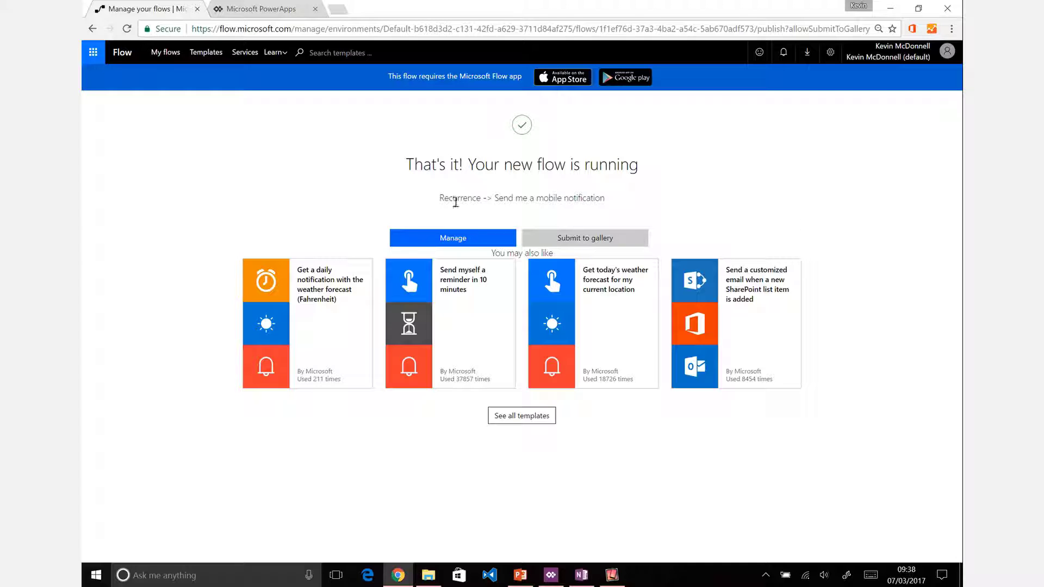
- Run the Recurrence flow manually with Run now, then show the mirrored iPhone screen
{"action": "left_click", "coordinate": [460, 239]}
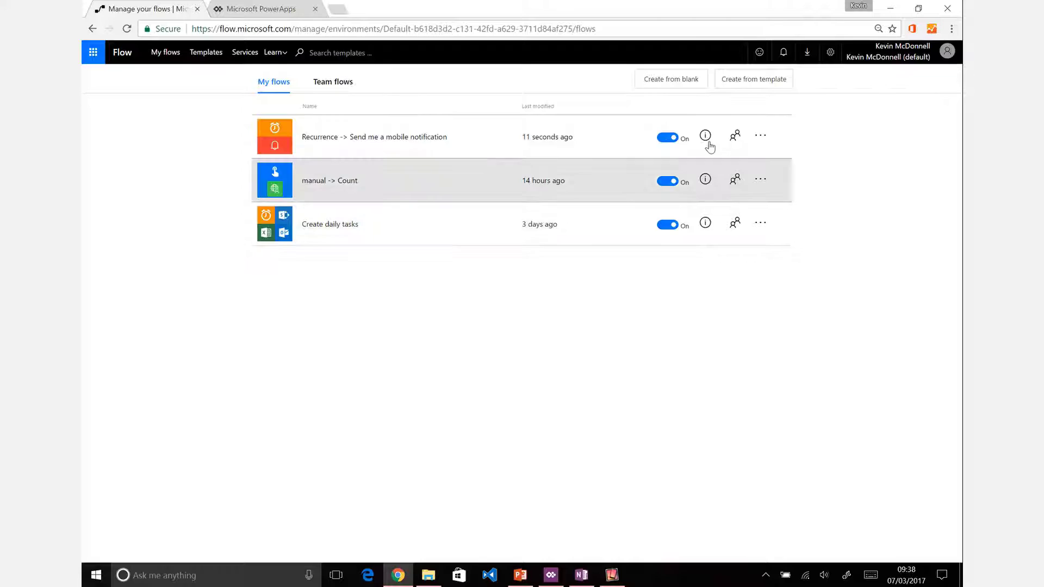
{"action": "left_click", "coordinate": [760, 136]}
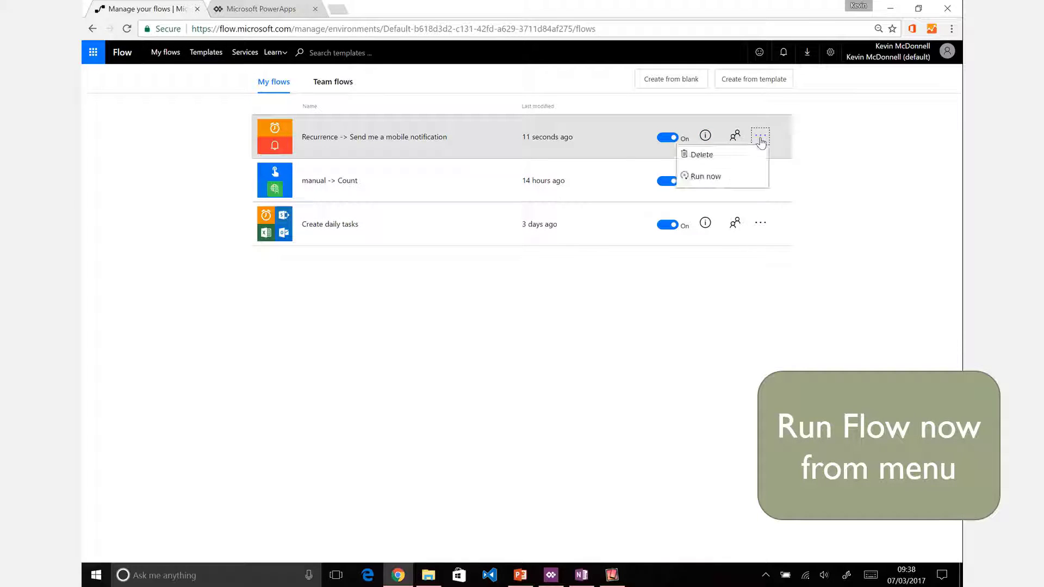
{"action": "left_click", "coordinate": [705, 183]}
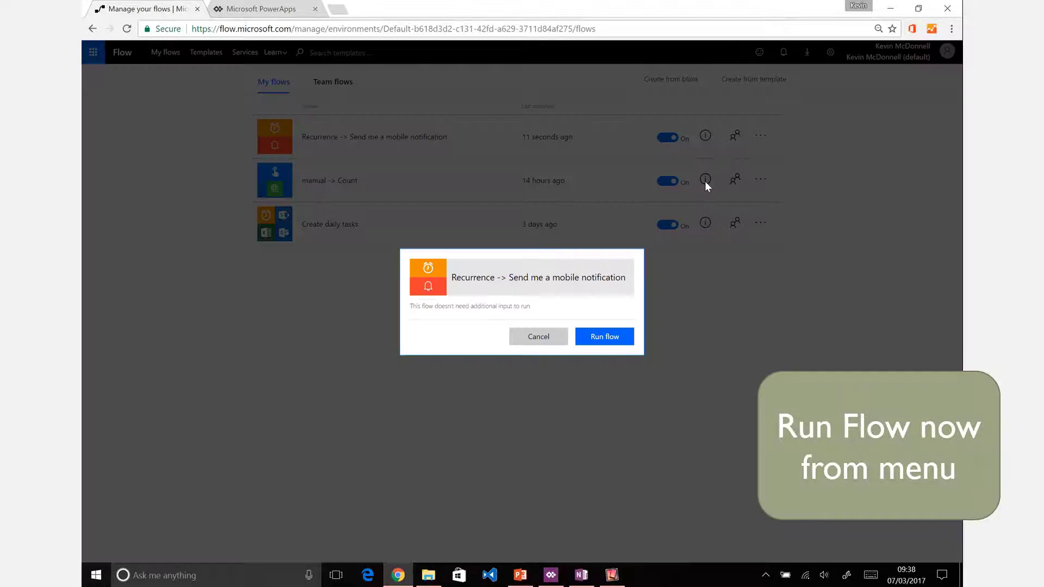
{"action": "left_click", "coordinate": [602, 338]}
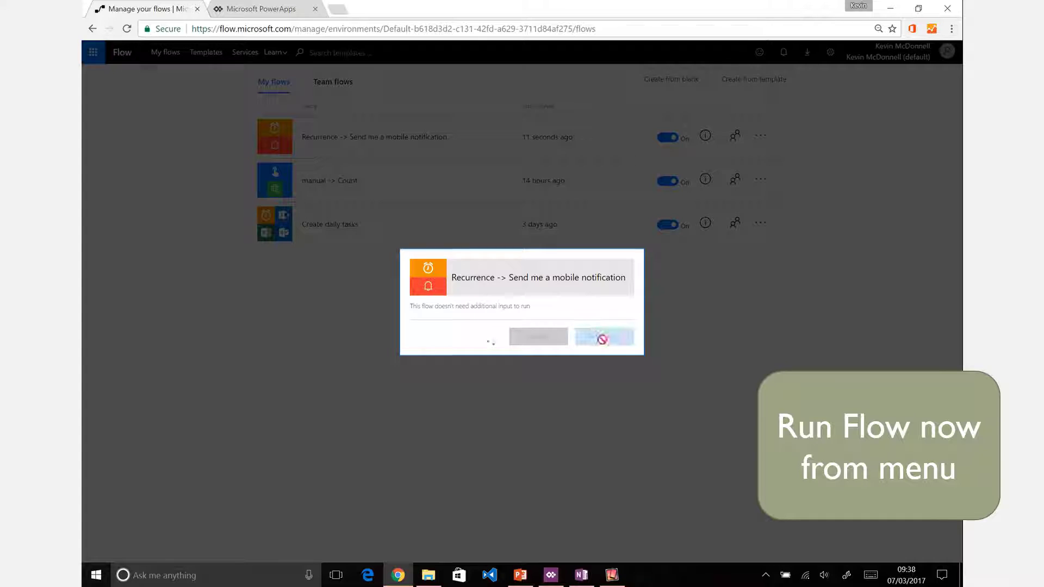
{"action": "left_click", "coordinate": [612, 579]}
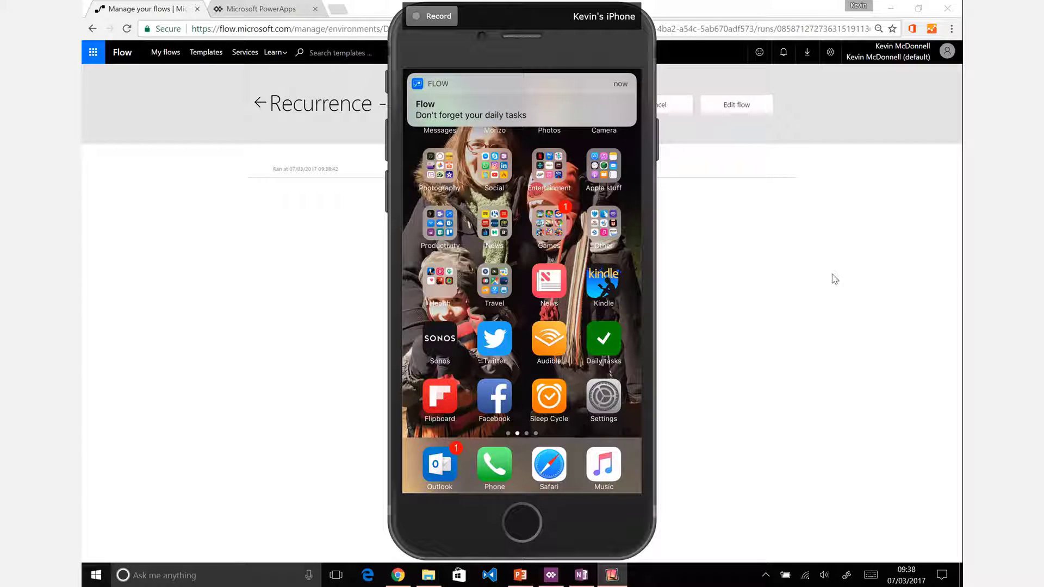
- Open the Daily tasks app from the phone notification, then reopen the flow for editing
{"action": "left_click", "coordinate": [518, 101]}
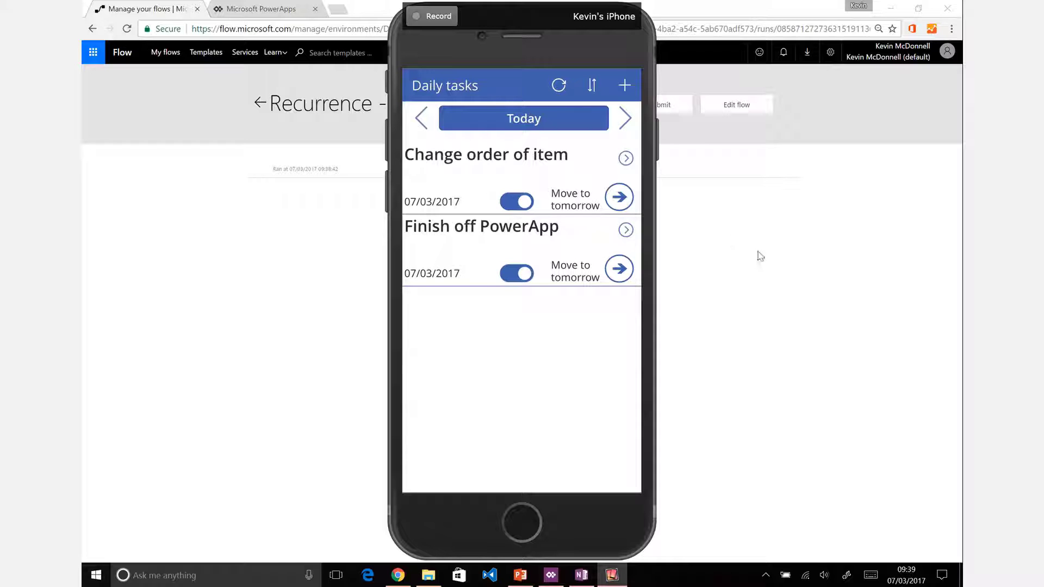
{"action": "left_click", "coordinate": [734, 103]}
{"action": "left_click", "coordinate": [733, 102]}
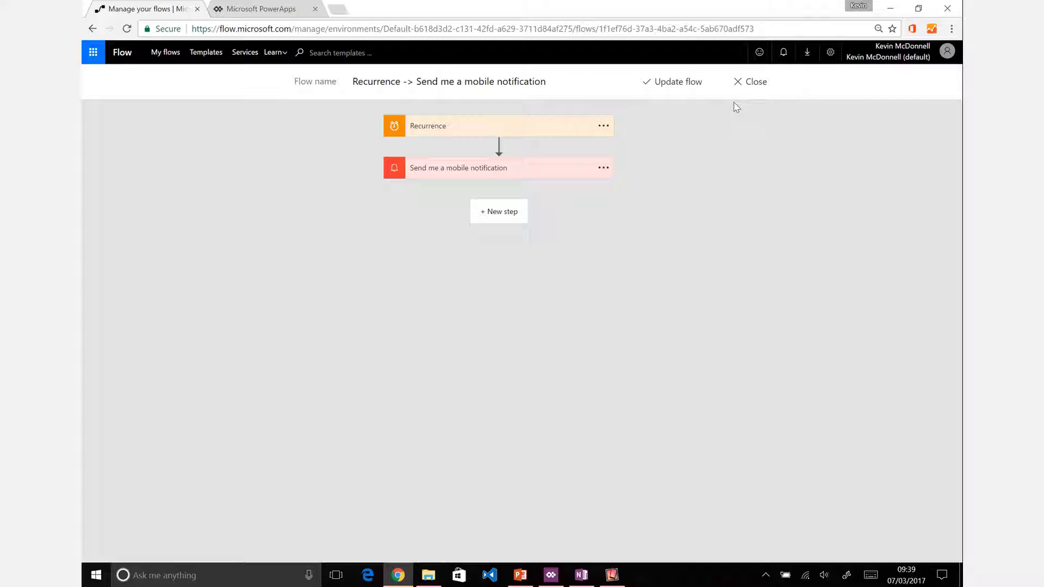
- Insert a new action step choosing Office 365 Outlook's Send an email
{"action": "left_click", "coordinate": [507, 219]}
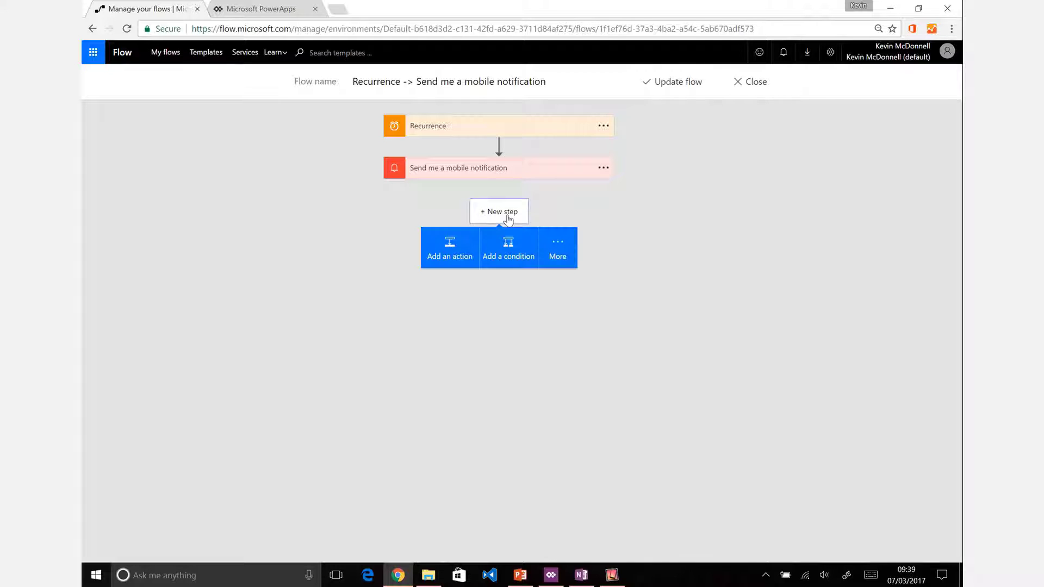
{"action": "left_click", "coordinate": [443, 260]}
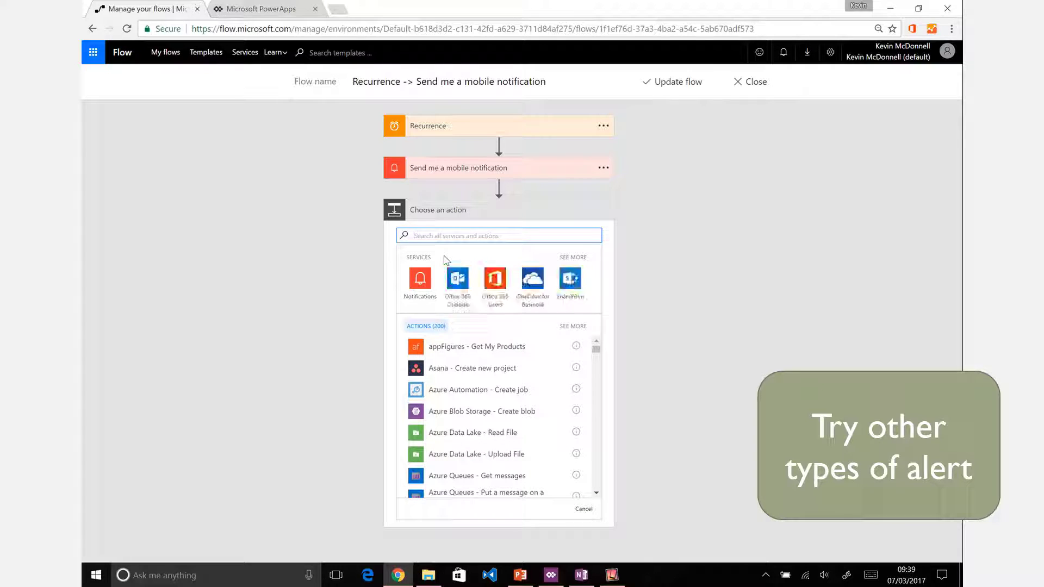
{"action": "left_click", "coordinate": [459, 295]}
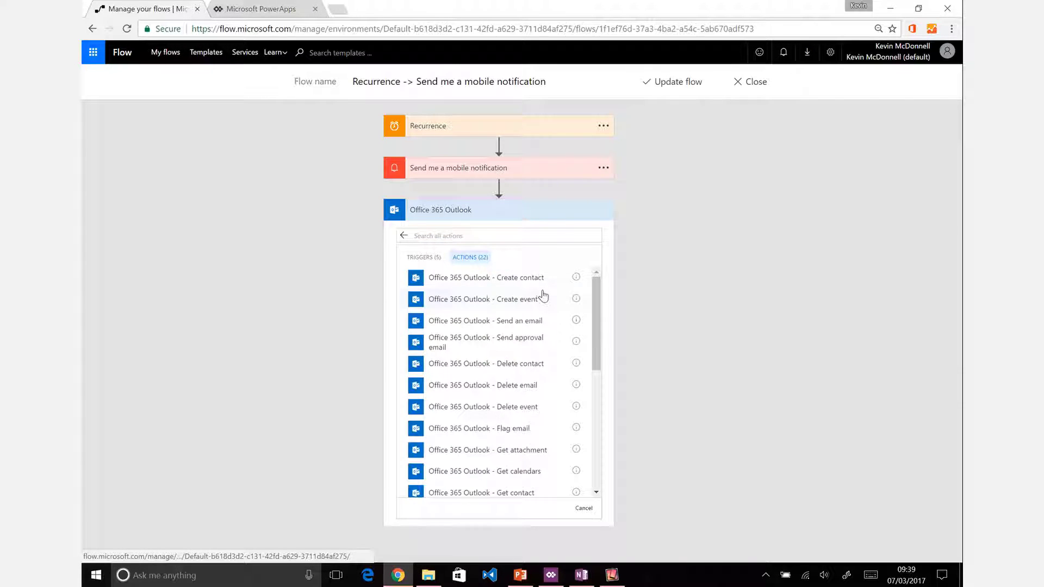
{"action": "left_click", "coordinate": [514, 325]}
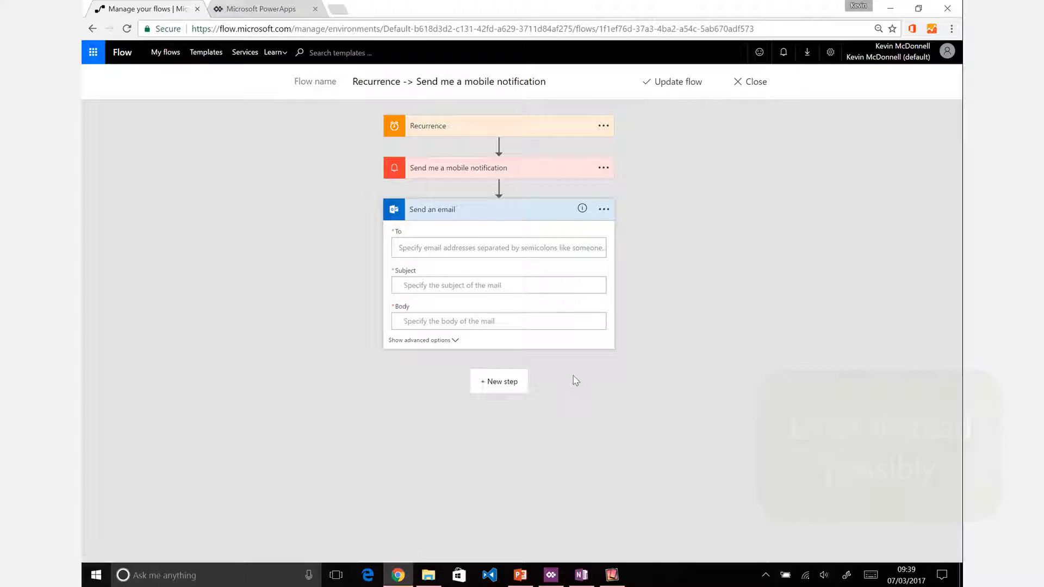
- Add a new action after Send an email and pick Yammer – Post message from a 'ya' search
{"action": "left_click", "coordinate": [499, 383]}
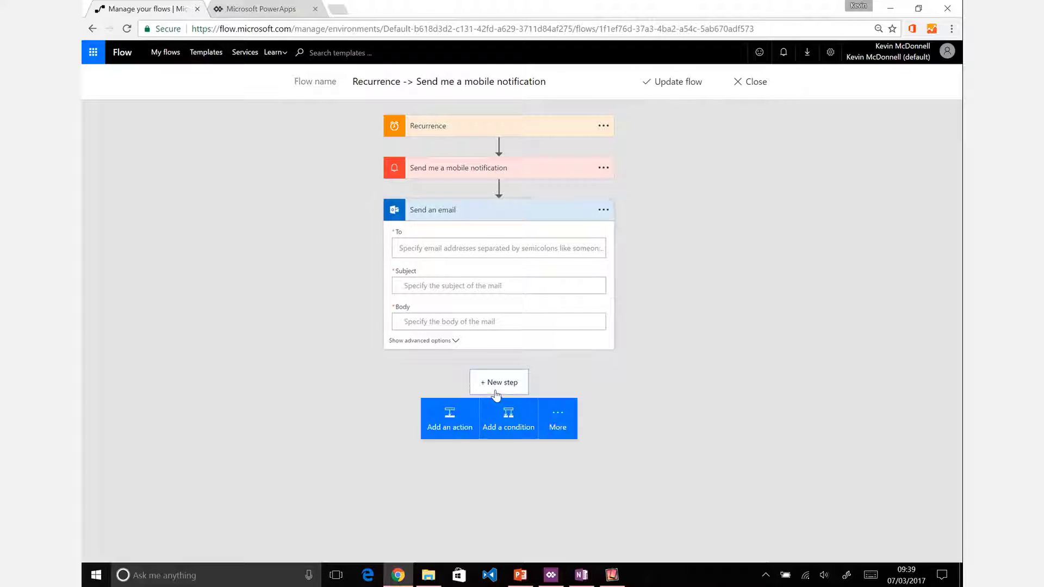
{"action": "left_click", "coordinate": [460, 423]}
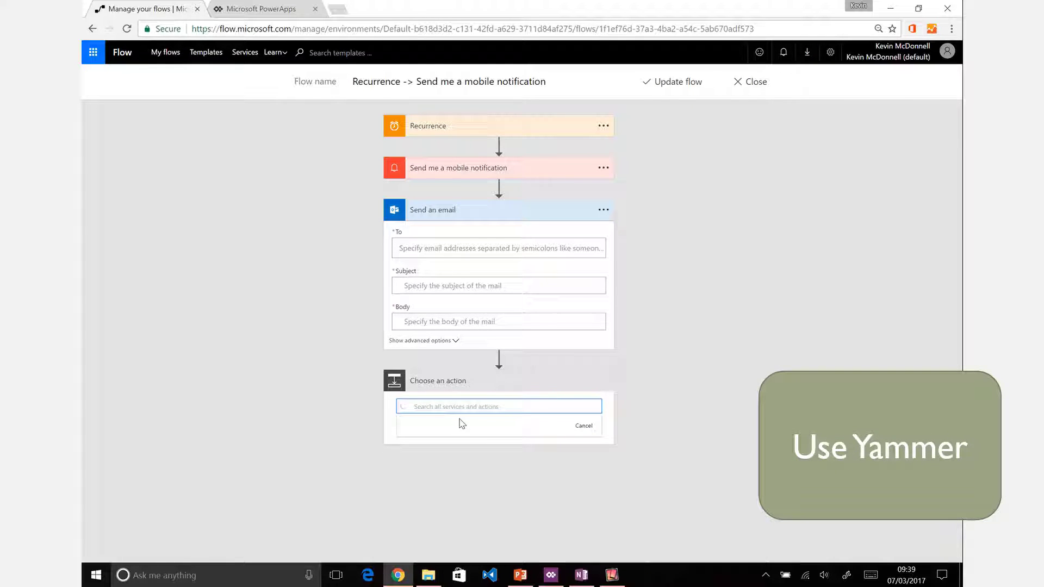
{"action": "type", "text": "yammer"}
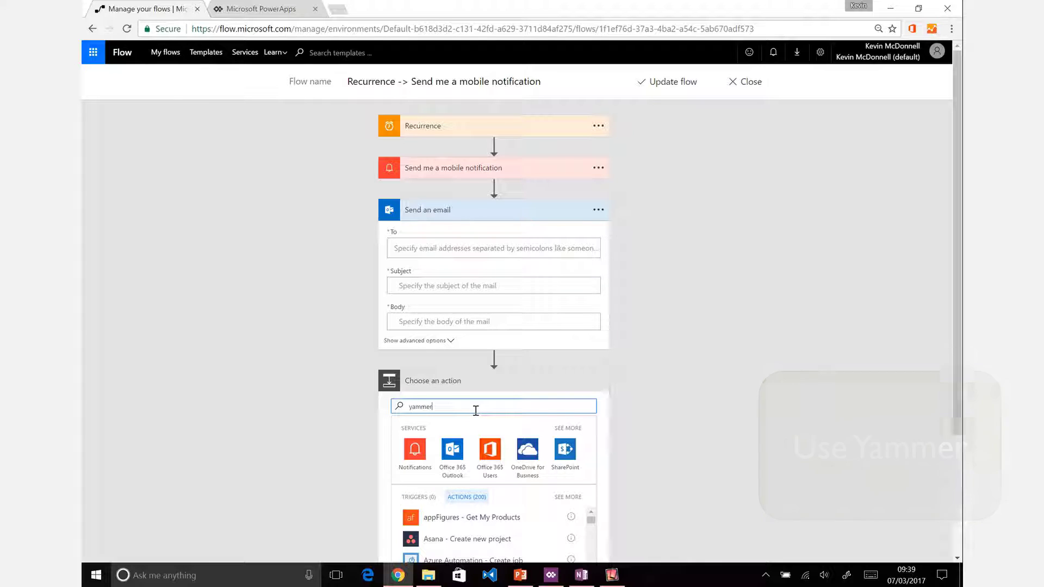
{"action": "scroll", "coordinate": [476, 411], "scroll_direction": "down", "scroll_amount": 2}
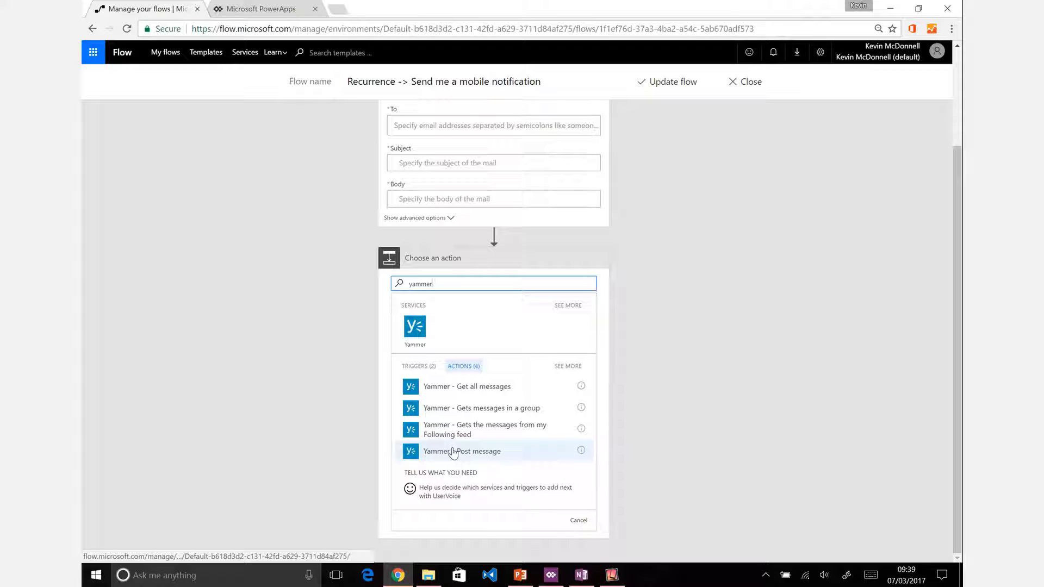
{"action": "left_click", "coordinate": [453, 451]}
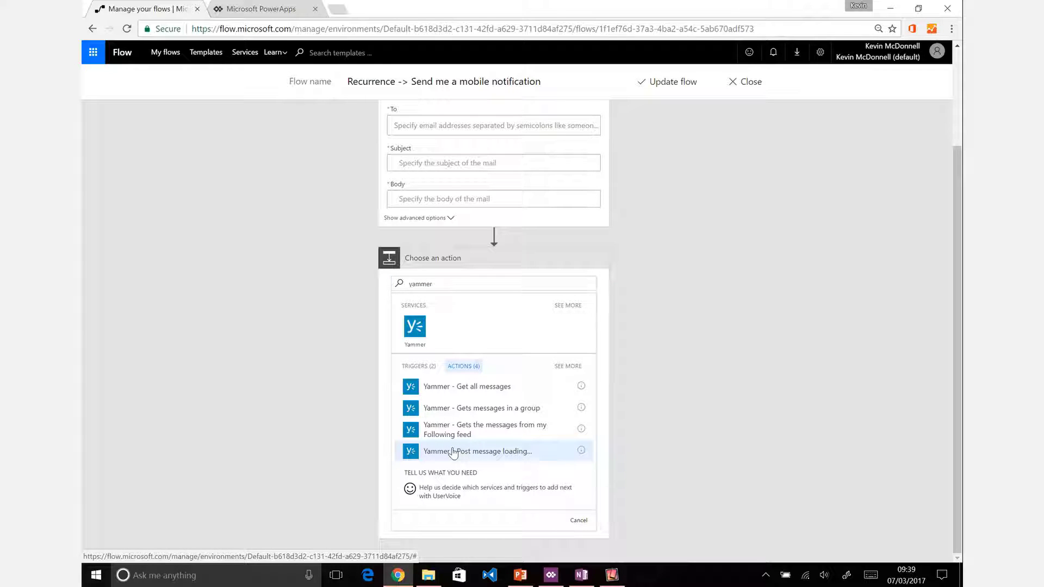
- Sign in to Yammer with the account e-mail and password, then allow Flow to access it
{"action": "left_click", "coordinate": [453, 451]}
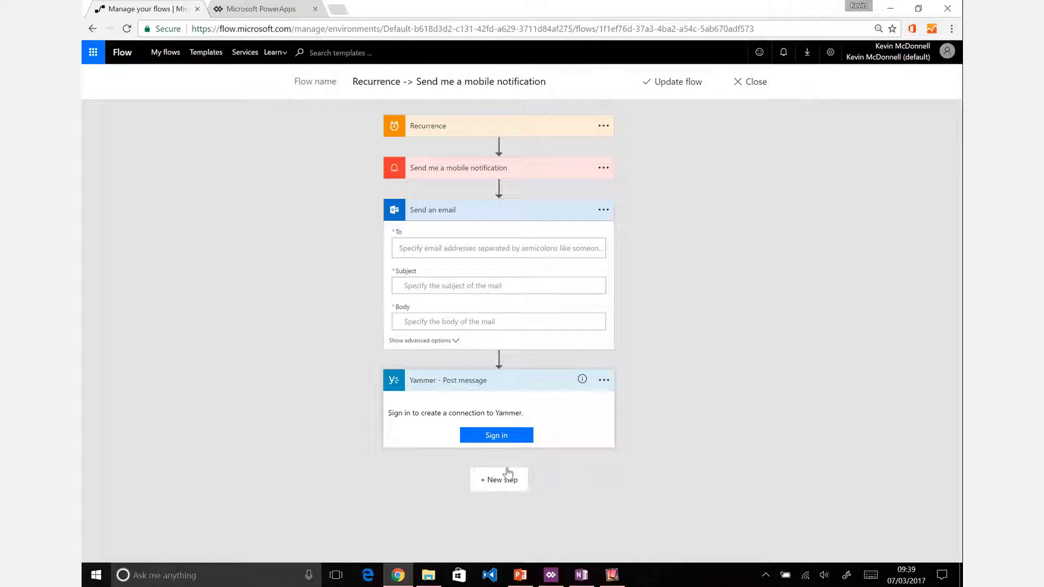
{"action": "left_click", "coordinate": [501, 436]}
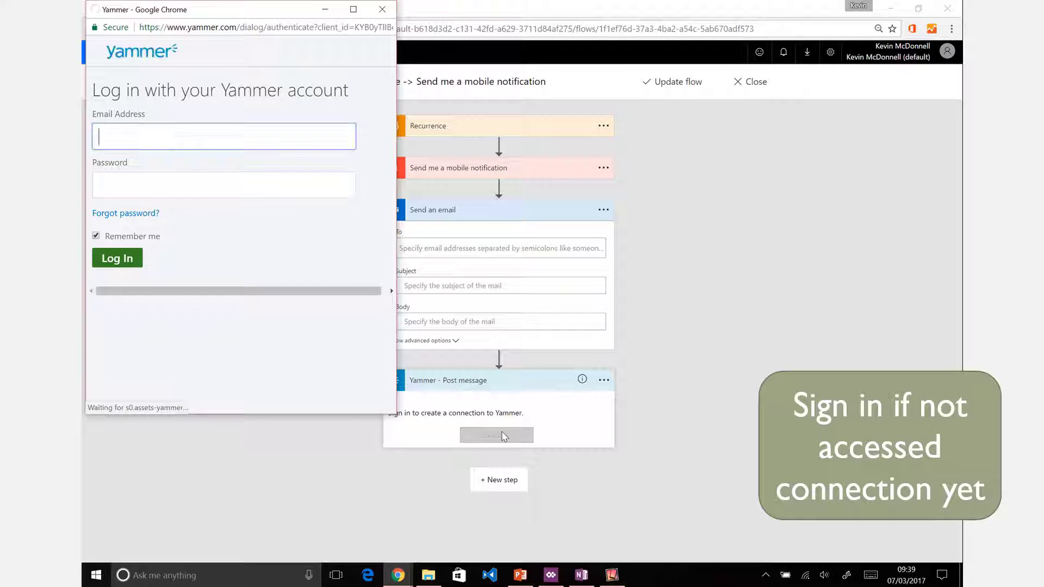
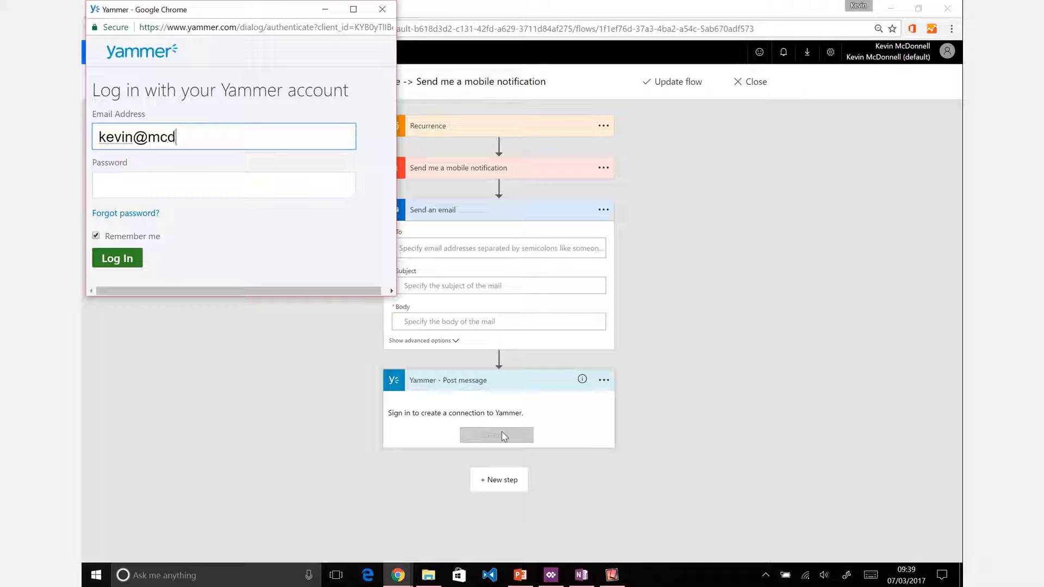
{"action": "key", "text": "Tab"}
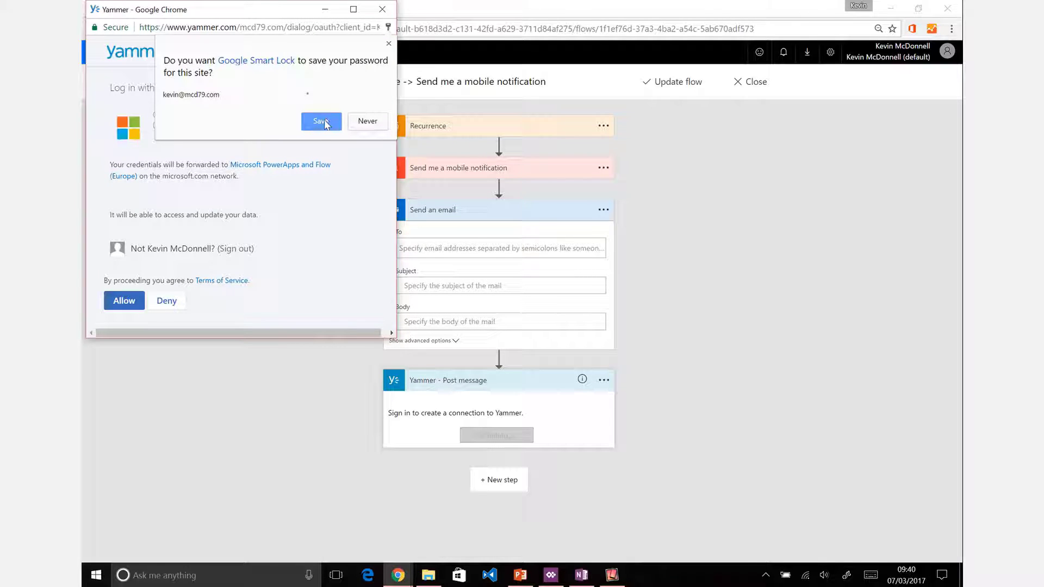
{"action": "left_click", "coordinate": [325, 124]}
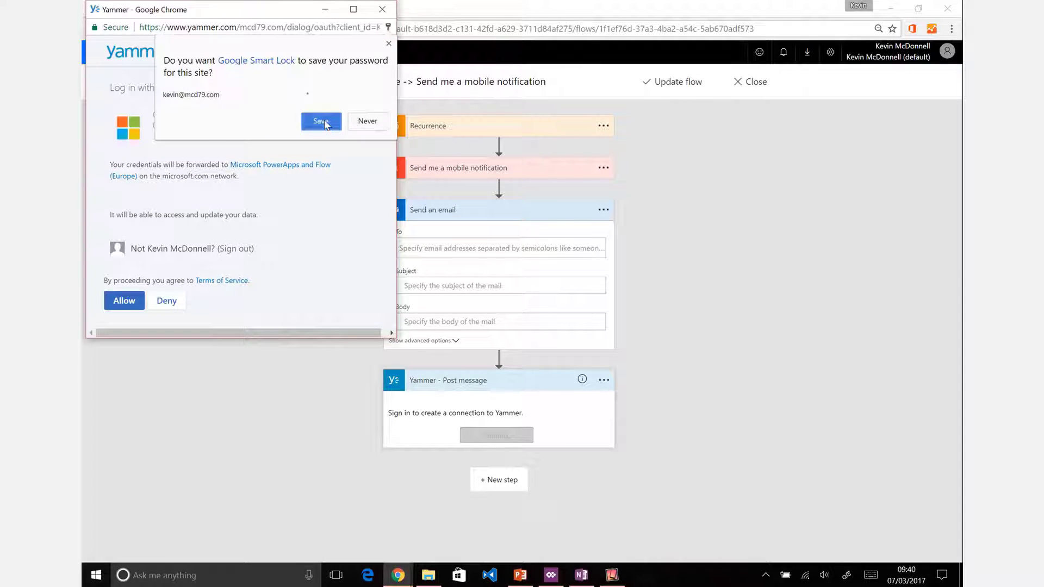
{"action": "left_click", "coordinate": [119, 301]}
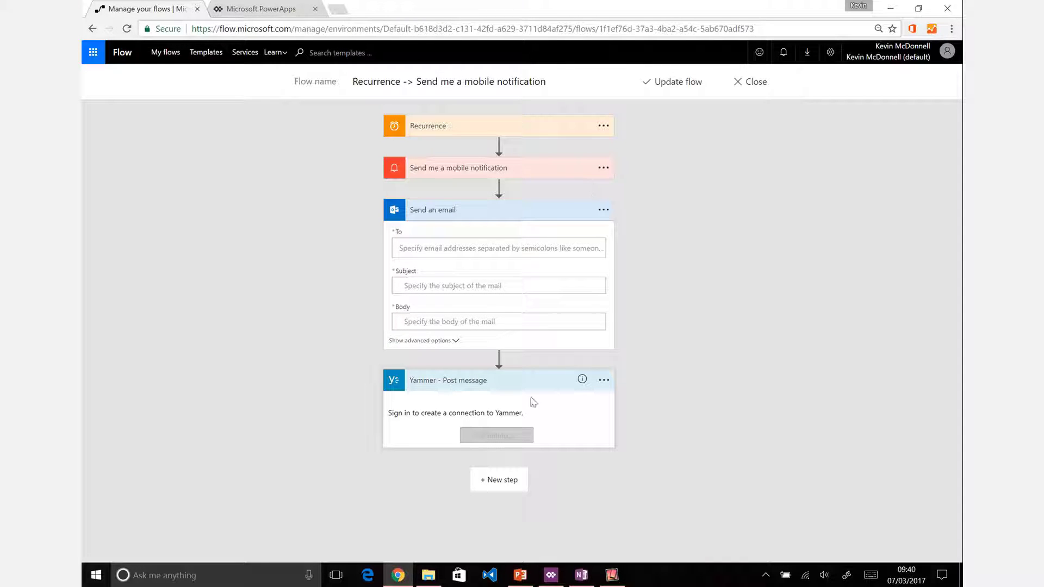
- Delete the Send an email and mobile notification steps, then sign in on the Yammer card
{"action": "left_click", "coordinate": [604, 210]}
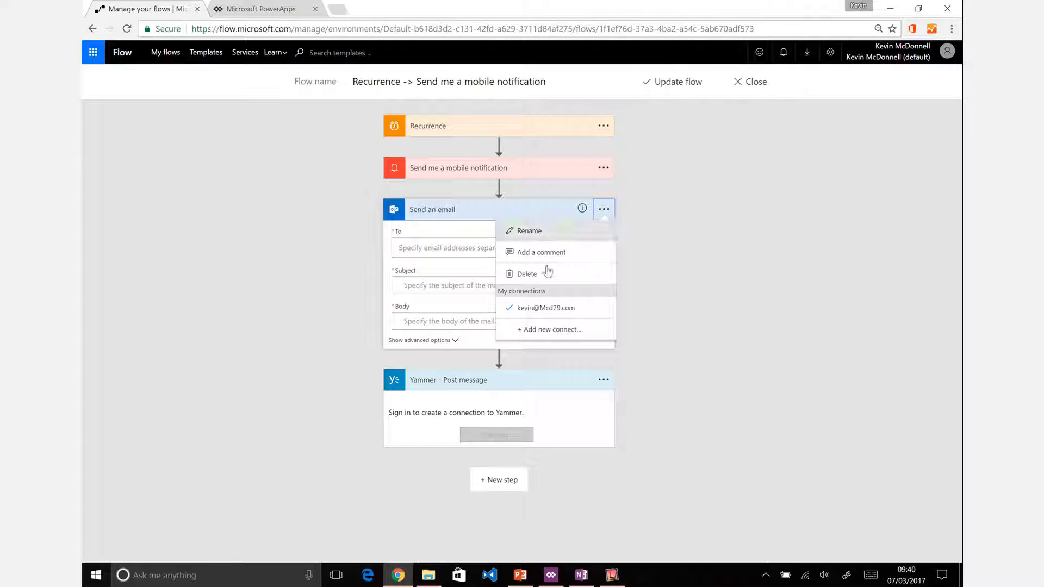
{"action": "left_click", "coordinate": [535, 279]}
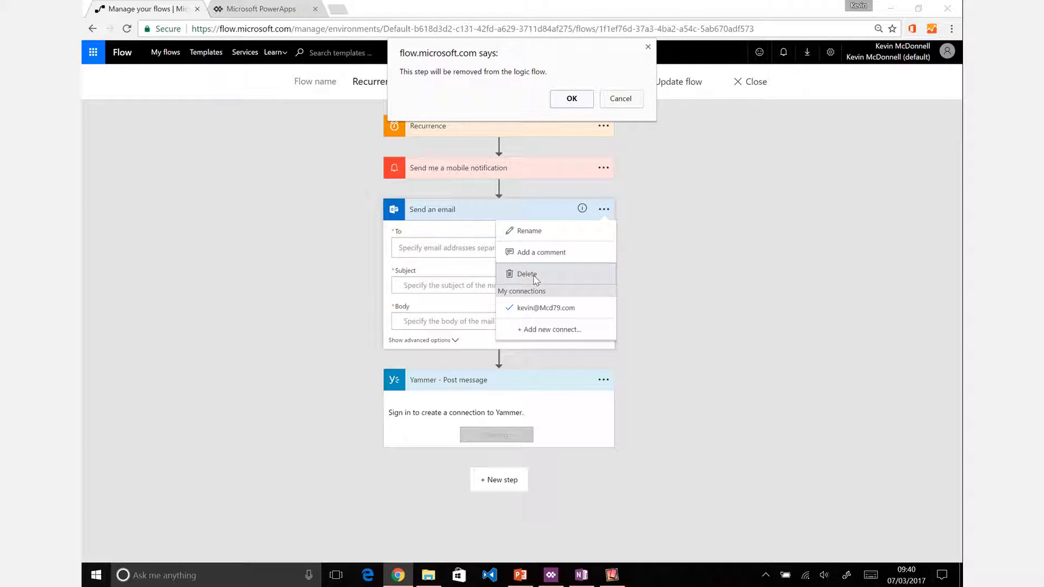
{"action": "left_click", "coordinate": [571, 99]}
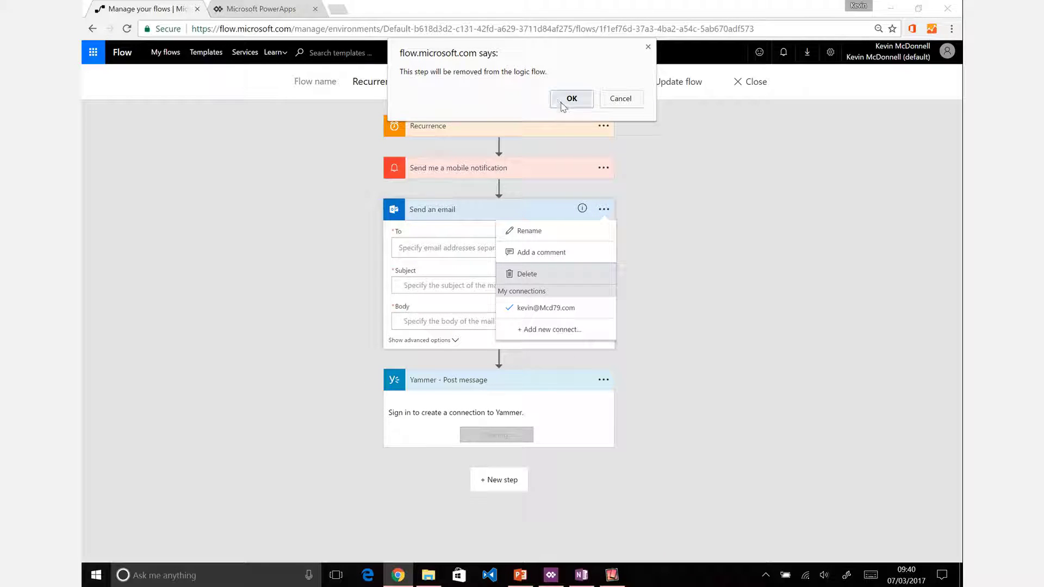
{"action": "left_click", "coordinate": [603, 168]}
{"action": "left_click", "coordinate": [532, 238]}
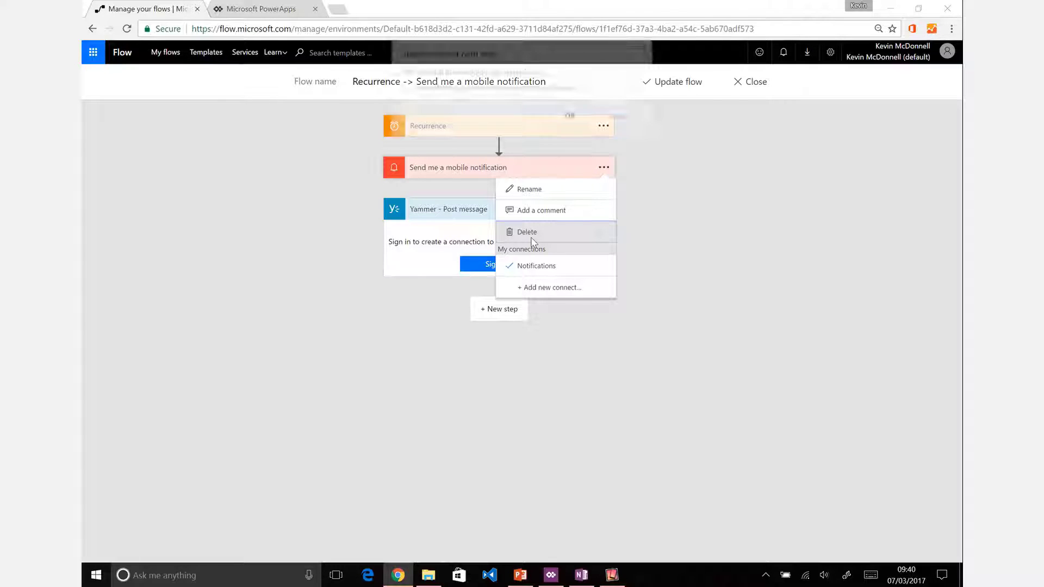
{"action": "left_click", "coordinate": [571, 116]}
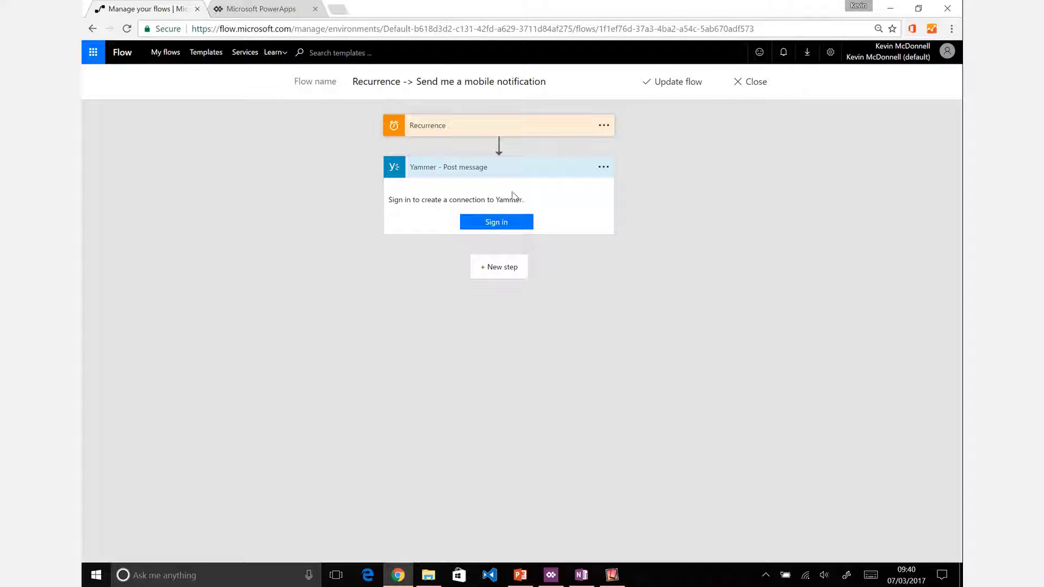
{"action": "left_click", "coordinate": [496, 222]}
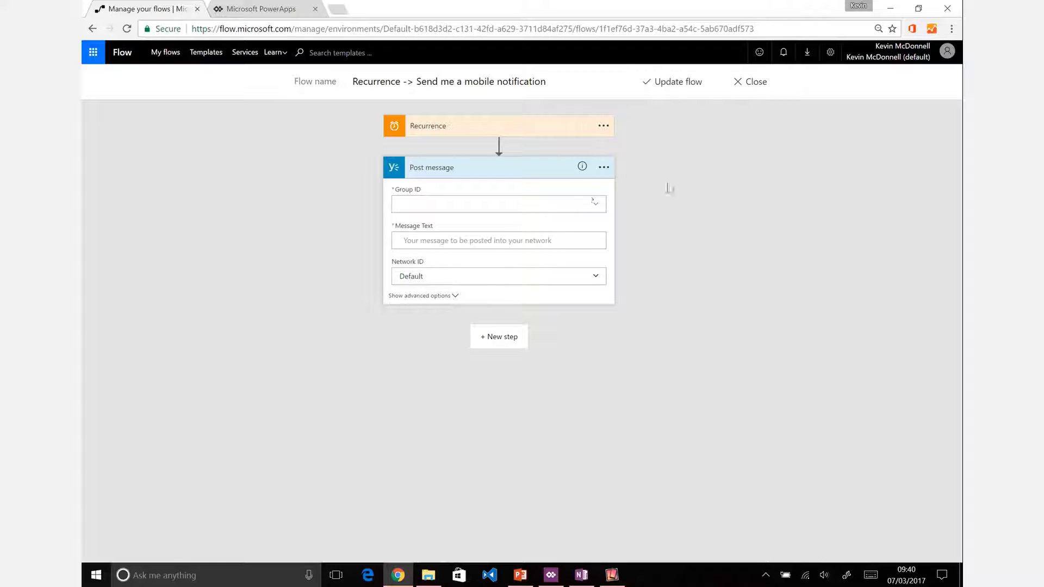
- Set Message Text to 'Don't forget your tasks' followed by the pasted Daily tasks app link
{"action": "left_click", "coordinate": [599, 210]}
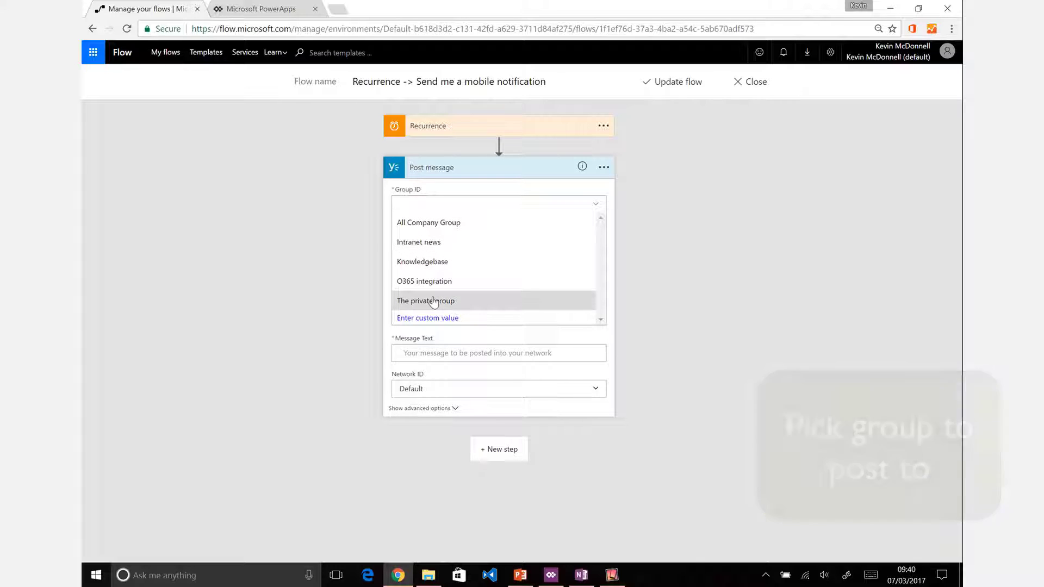
{"action": "left_click", "coordinate": [433, 351]}
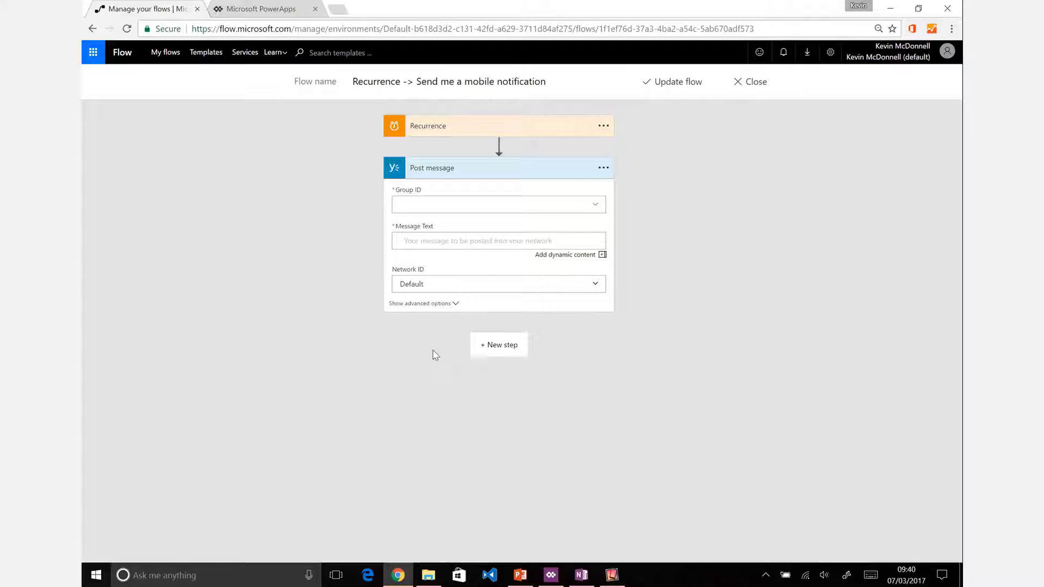
{"action": "key", "text": "BackSpace"}
{"action": "key", "text": "BackSpace"}
{"action": "key", "text": "BackSpace"}
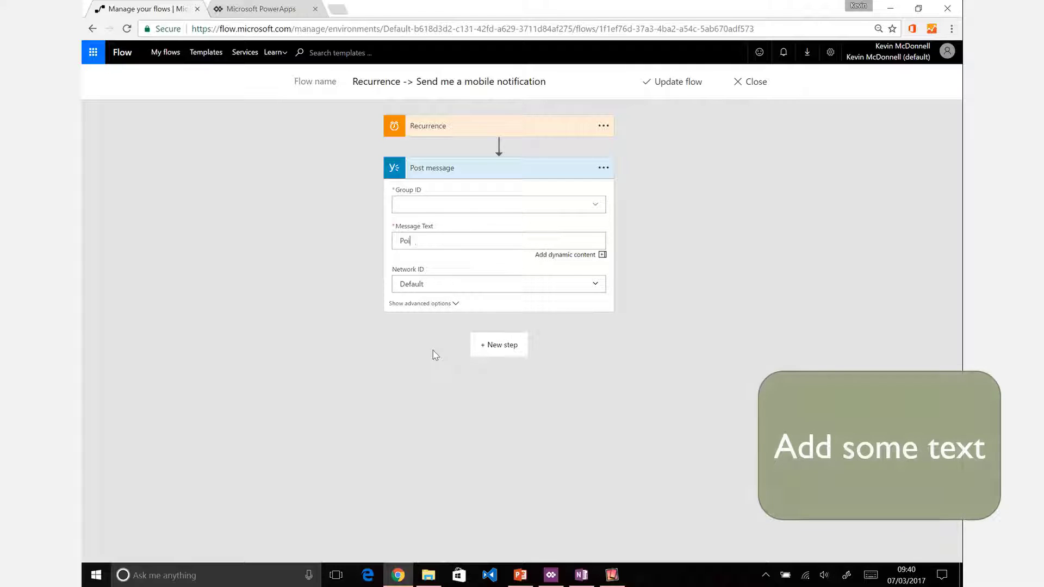
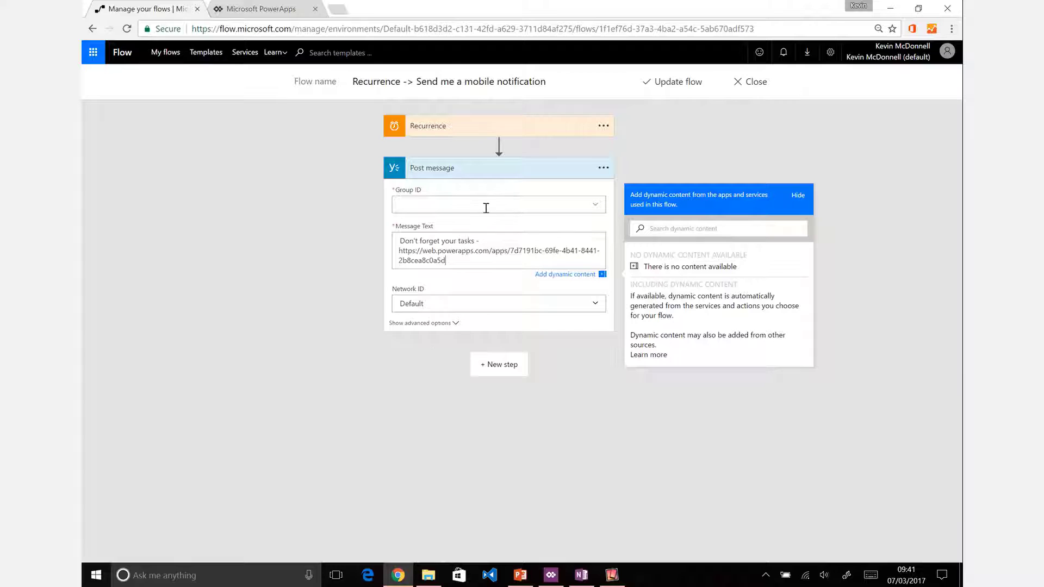
- Choose All Company Group as the Yammer Group ID
{"action": "left_click", "coordinate": [486, 207]}
{"action": "left_click", "coordinate": [597, 207]}
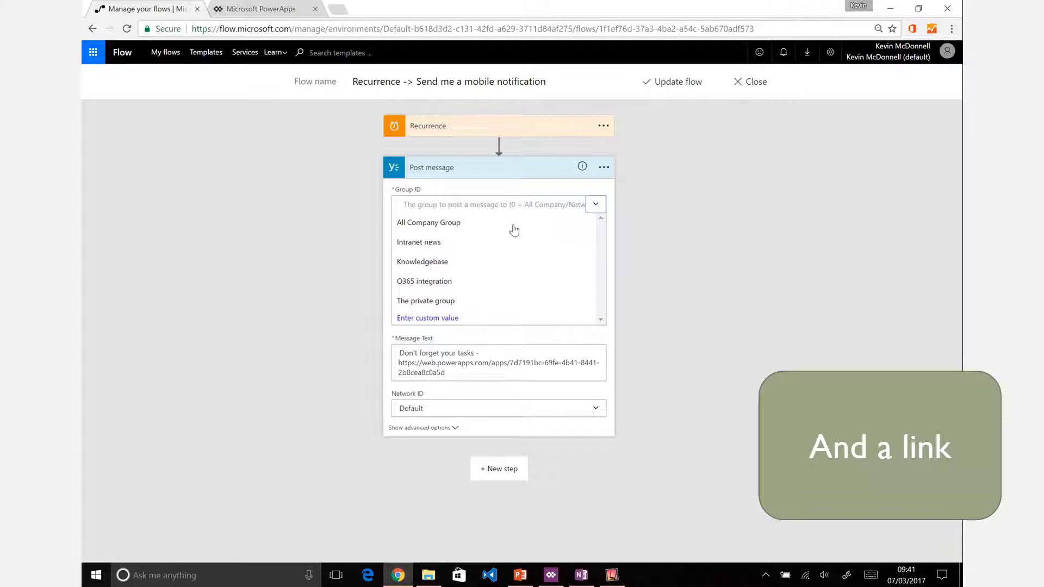
{"action": "left_click", "coordinate": [445, 226]}
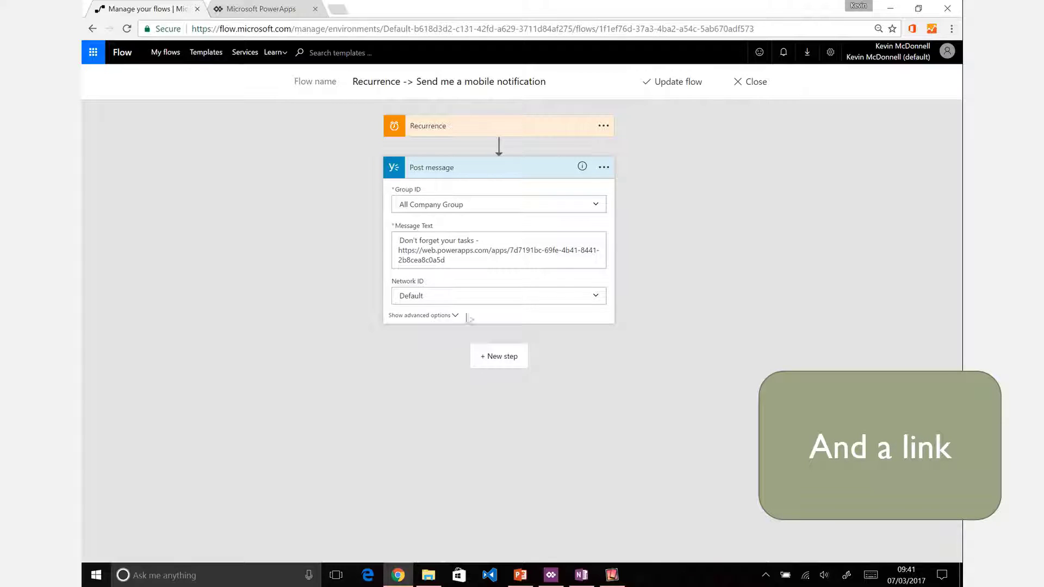
- Save the flow with Update flow and return to My flows
{"action": "left_click", "coordinate": [673, 81]}
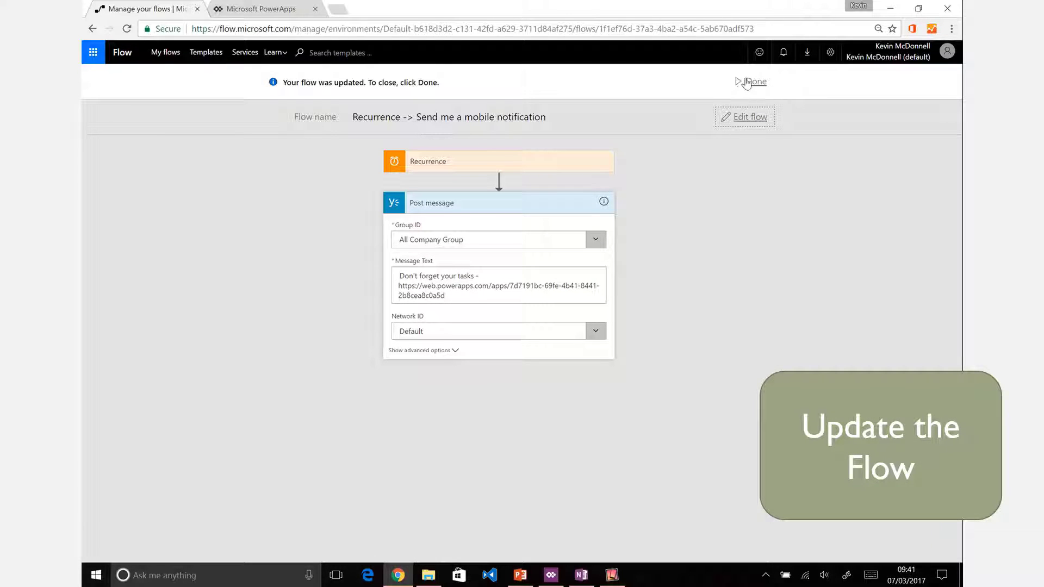
{"action": "left_click", "coordinate": [747, 82]}
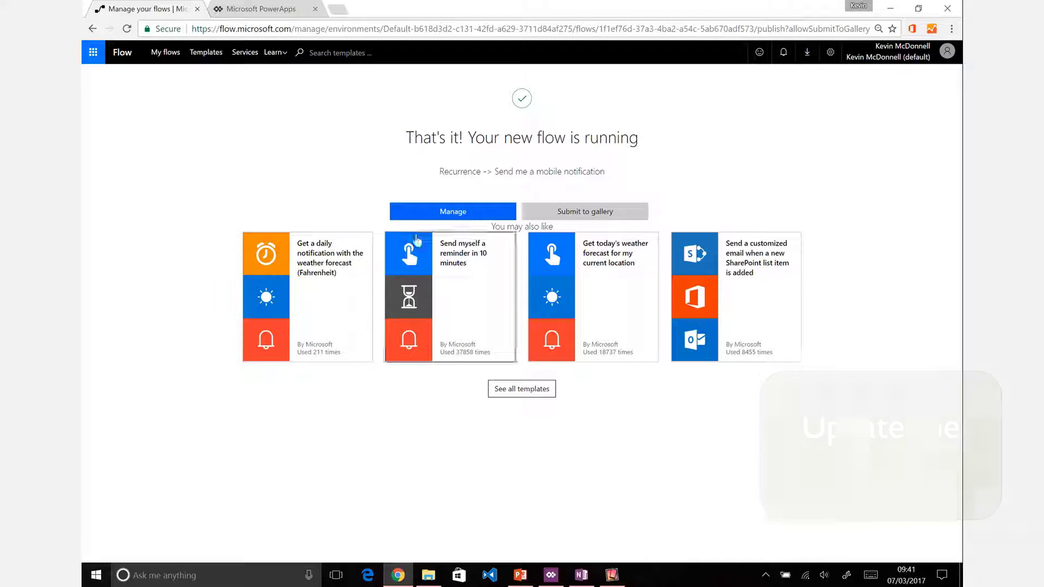
{"action": "left_click", "coordinate": [443, 213]}
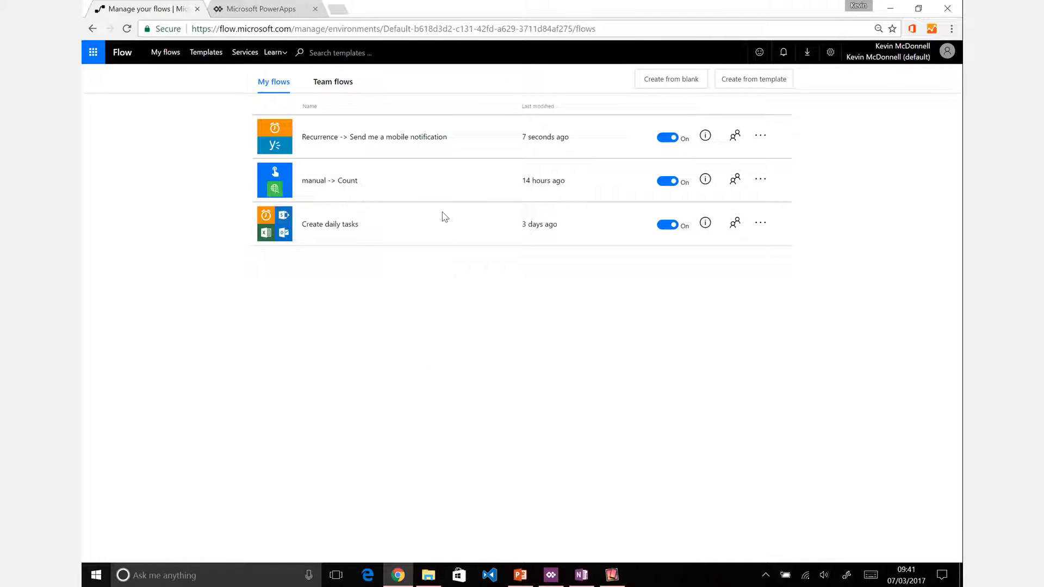
- Run the flow now, then switch to the Daily tasks demo details in PowerApps
{"action": "left_click", "coordinate": [761, 137]}
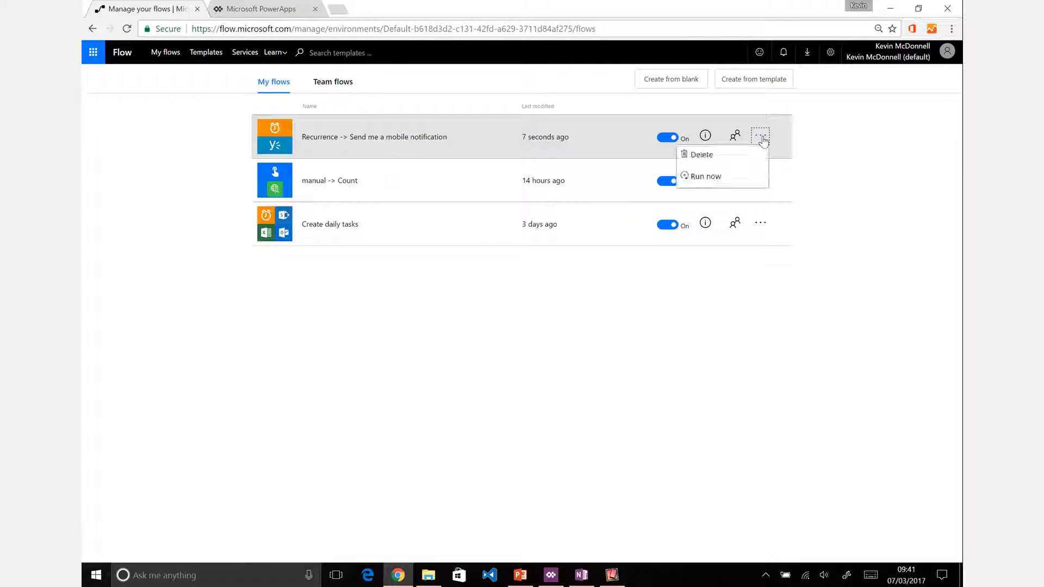
{"action": "left_click", "coordinate": [718, 178]}
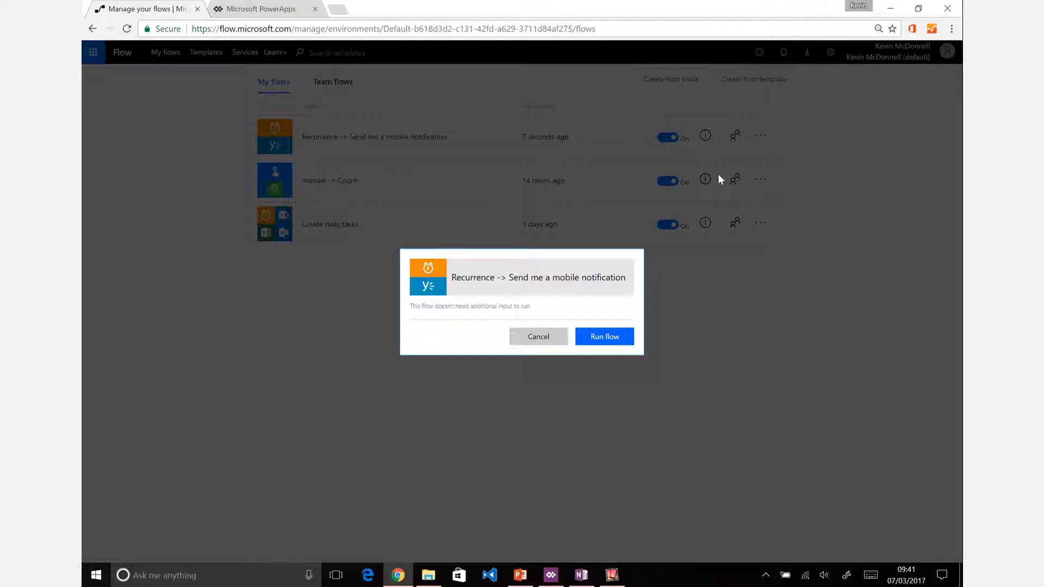
{"action": "left_click", "coordinate": [609, 338]}
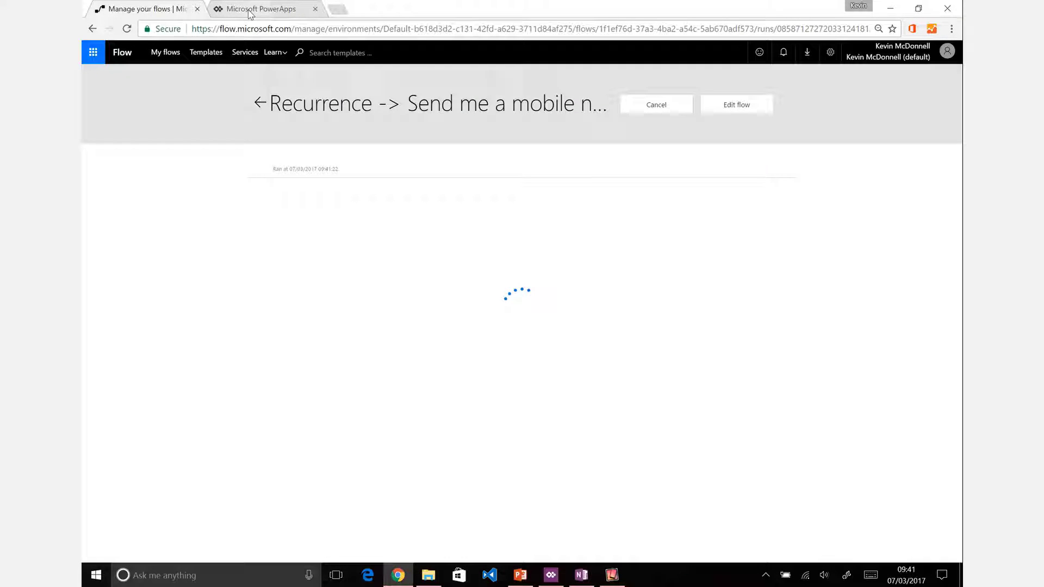
{"action": "left_click", "coordinate": [250, 11]}
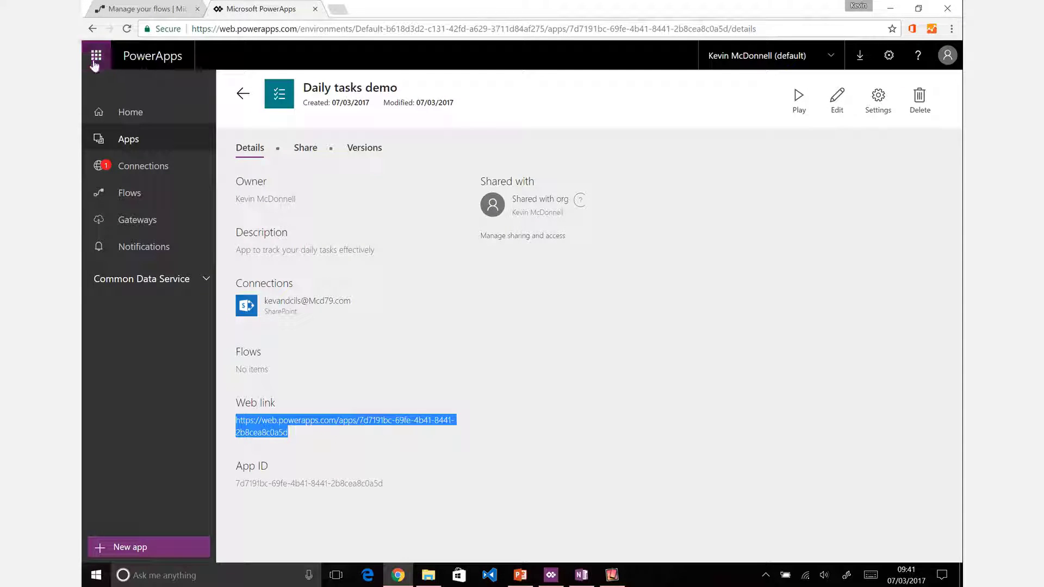
- Go to Yammer from the Office 365 app launcher to view the All Company feed
{"action": "left_click", "coordinate": [97, 55]}
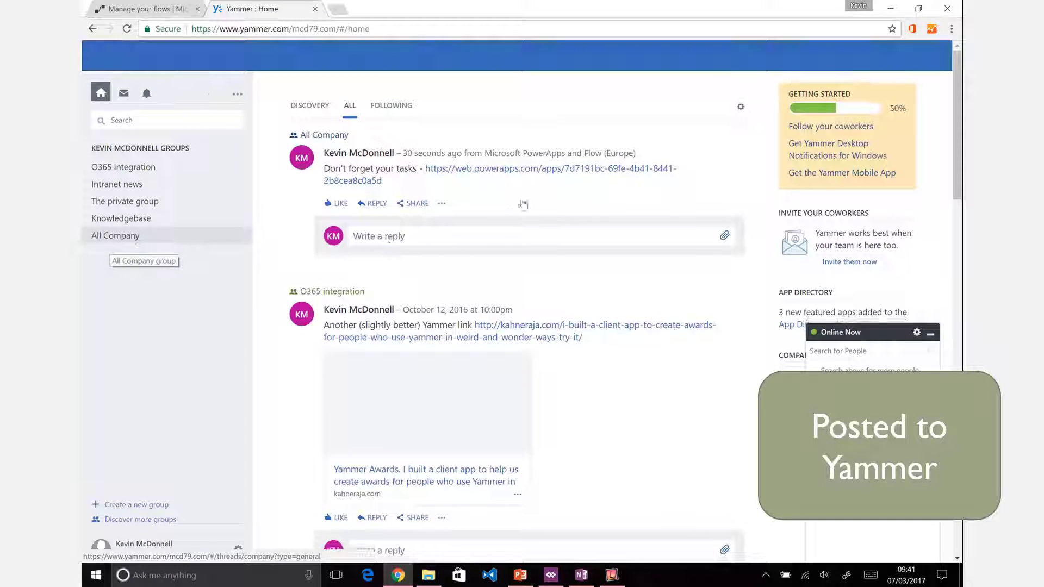
- Open the Daily tasks app from the web.powerapps.com link in the All Company post
{"action": "left_click", "coordinate": [549, 178]}
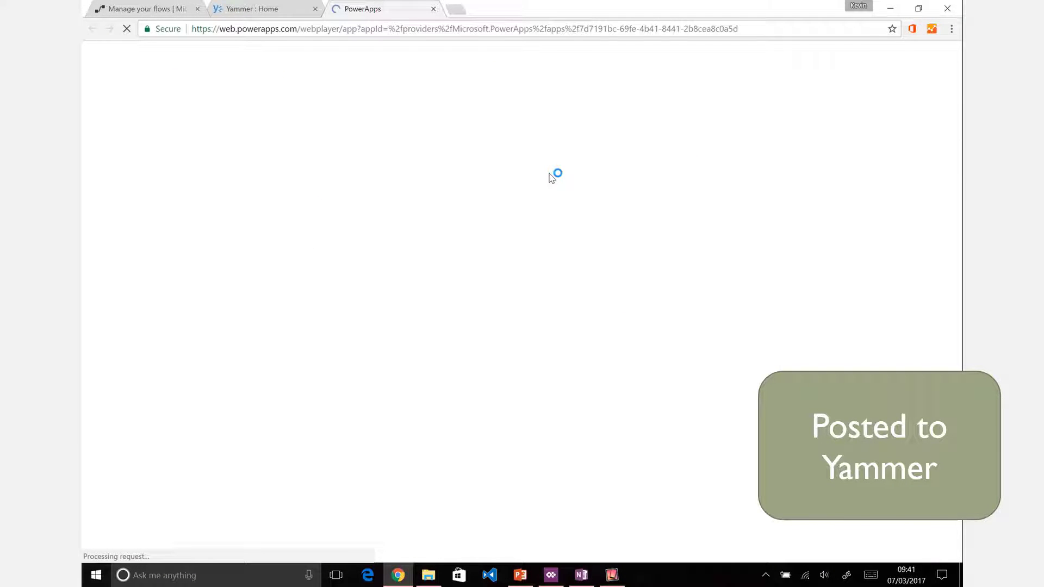